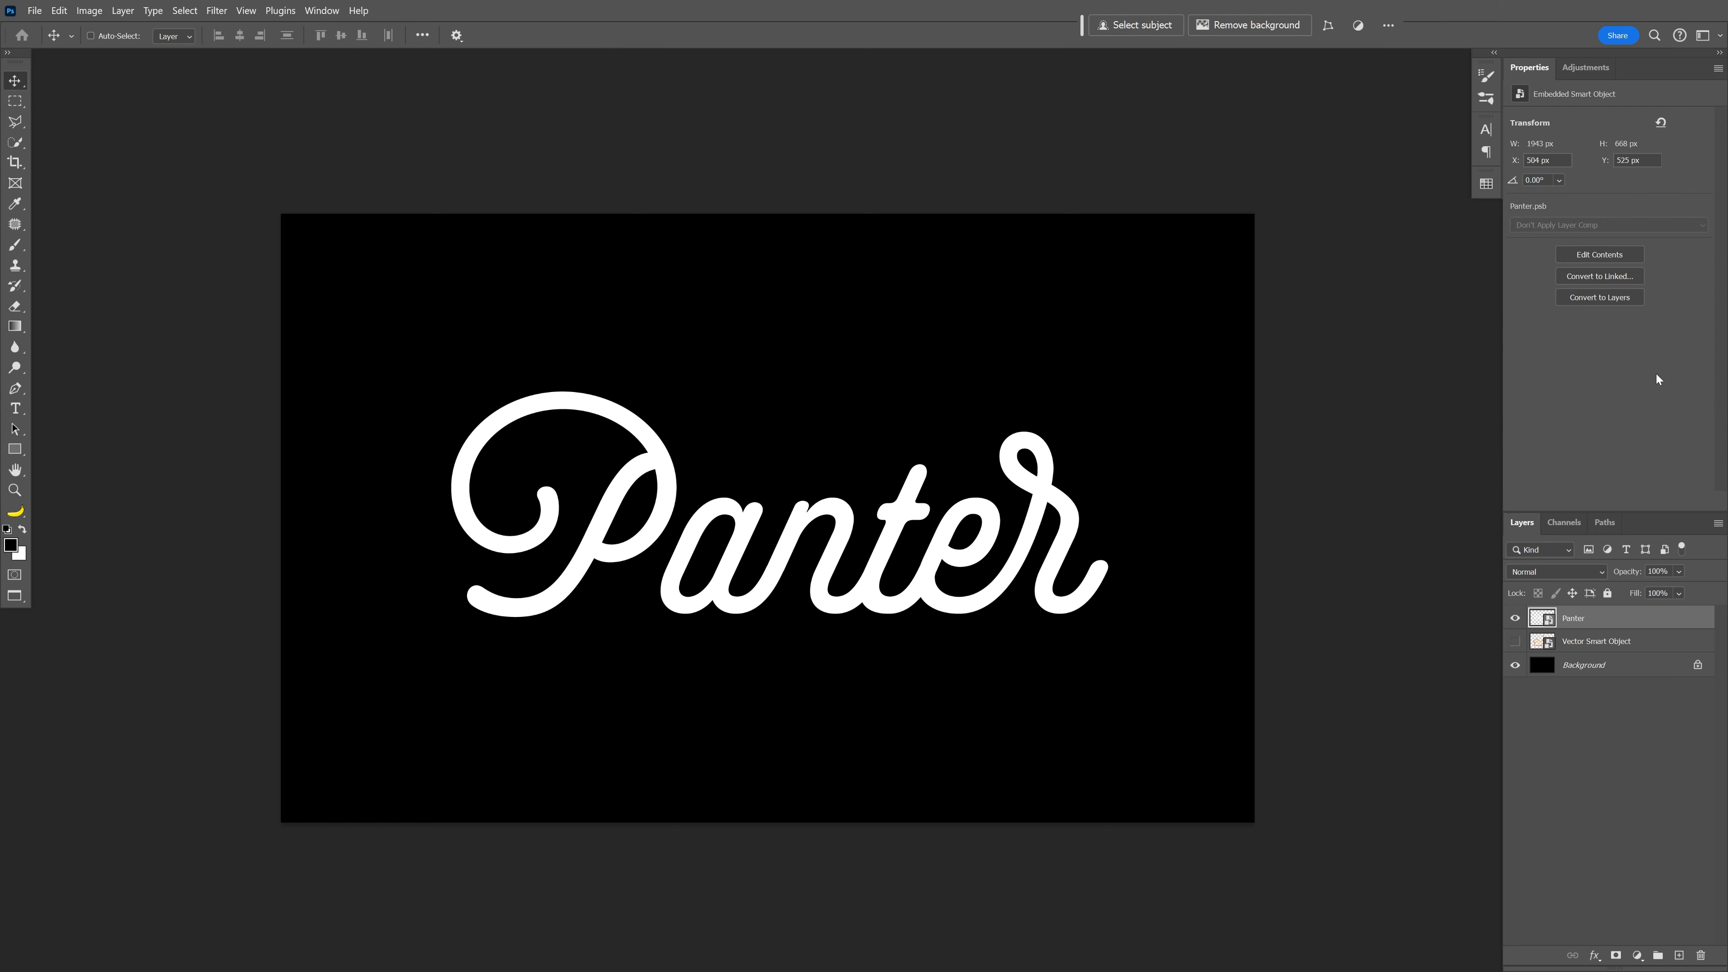
Step: Delete the Panter layer and make the Vector Smart Object layer visible
key(Delete)
click(1516, 618)
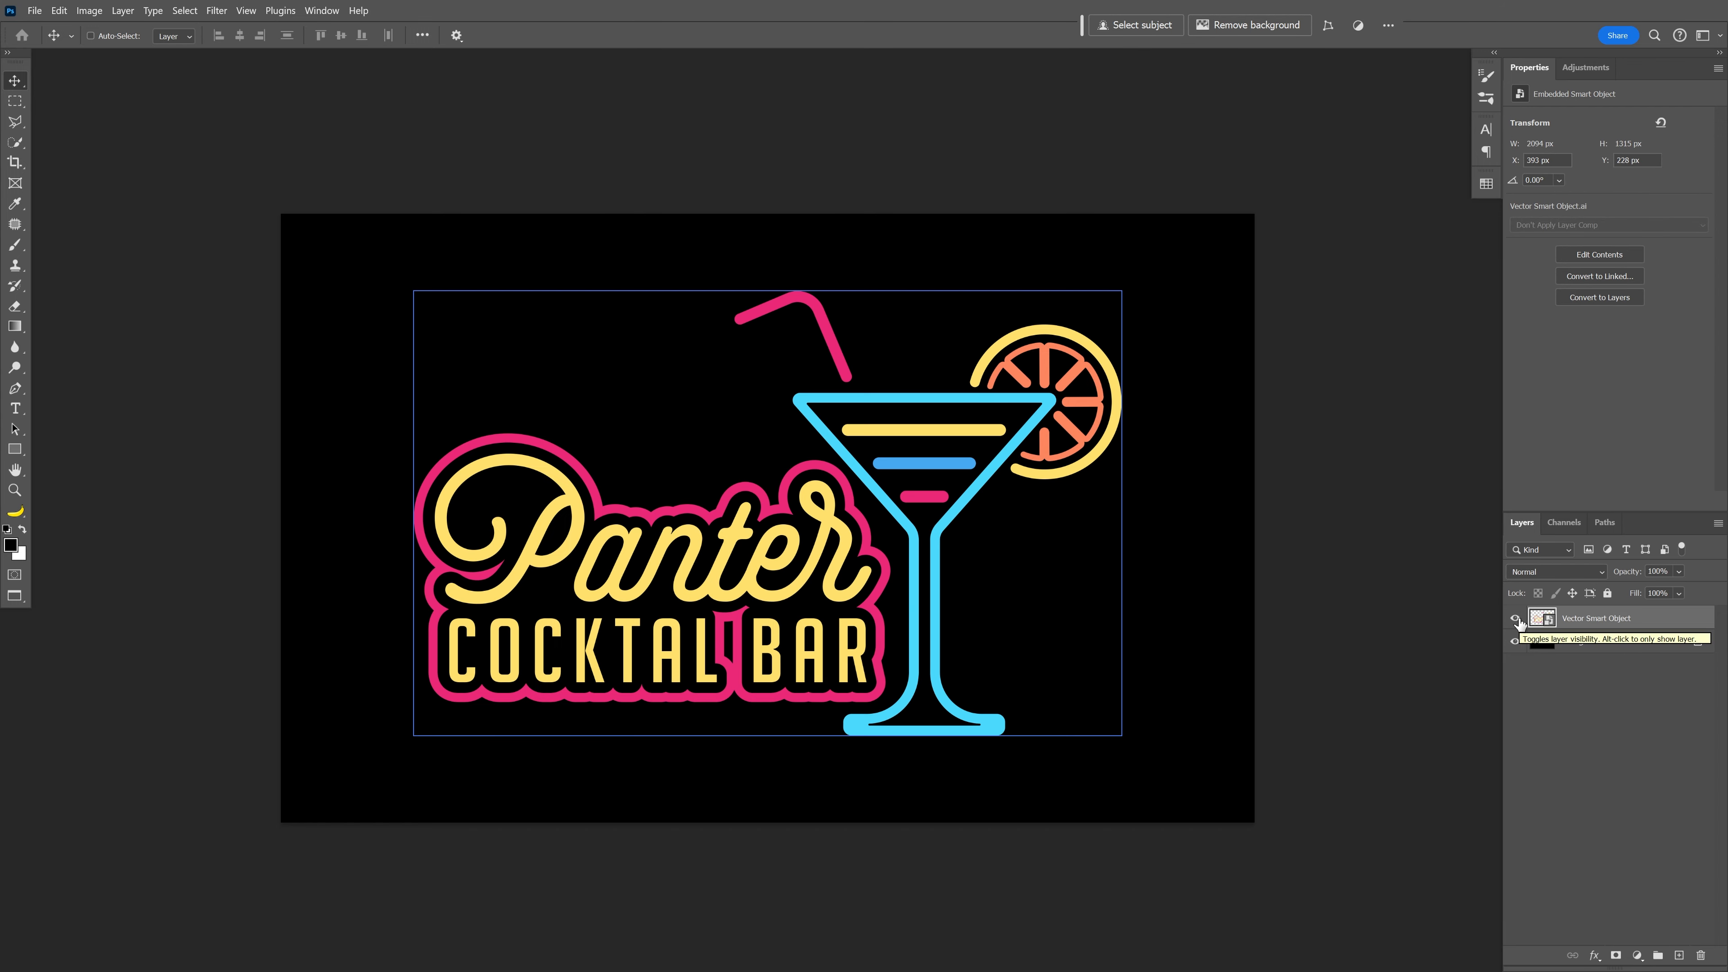
Step: Apply a Gaussian Blur with a radius of 309.2 pixels to the cocktail bar artwork and set its blend mode to Linear Light
click(216, 10)
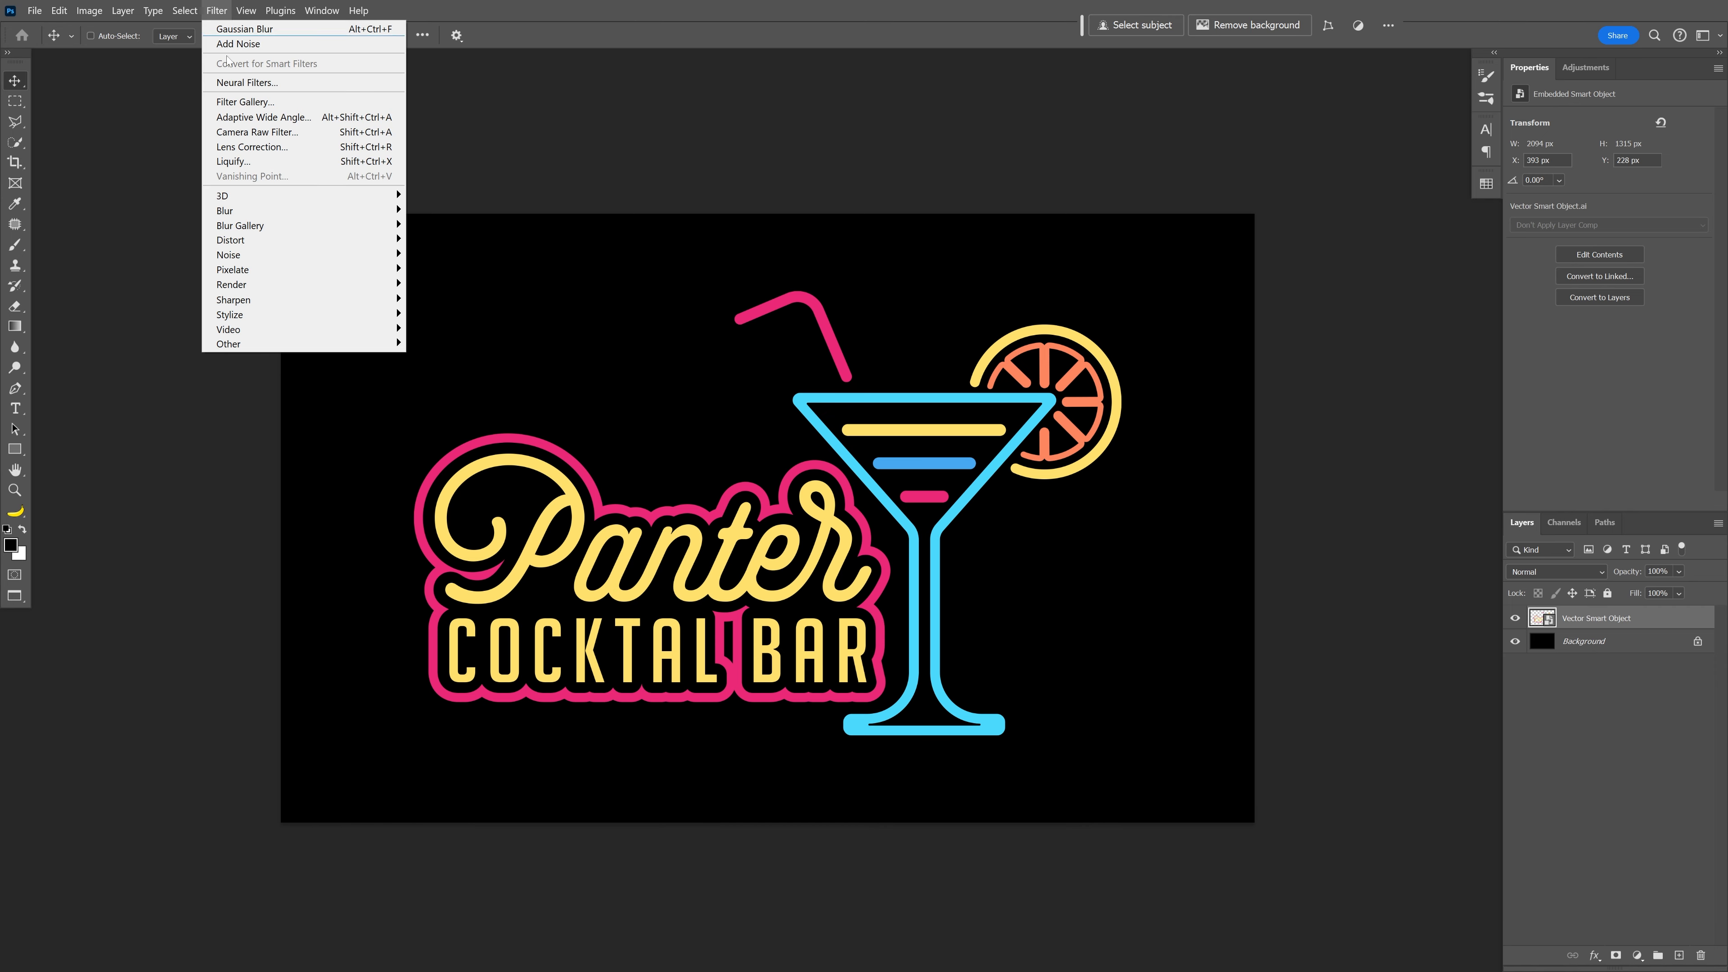
mouse_move(279, 212)
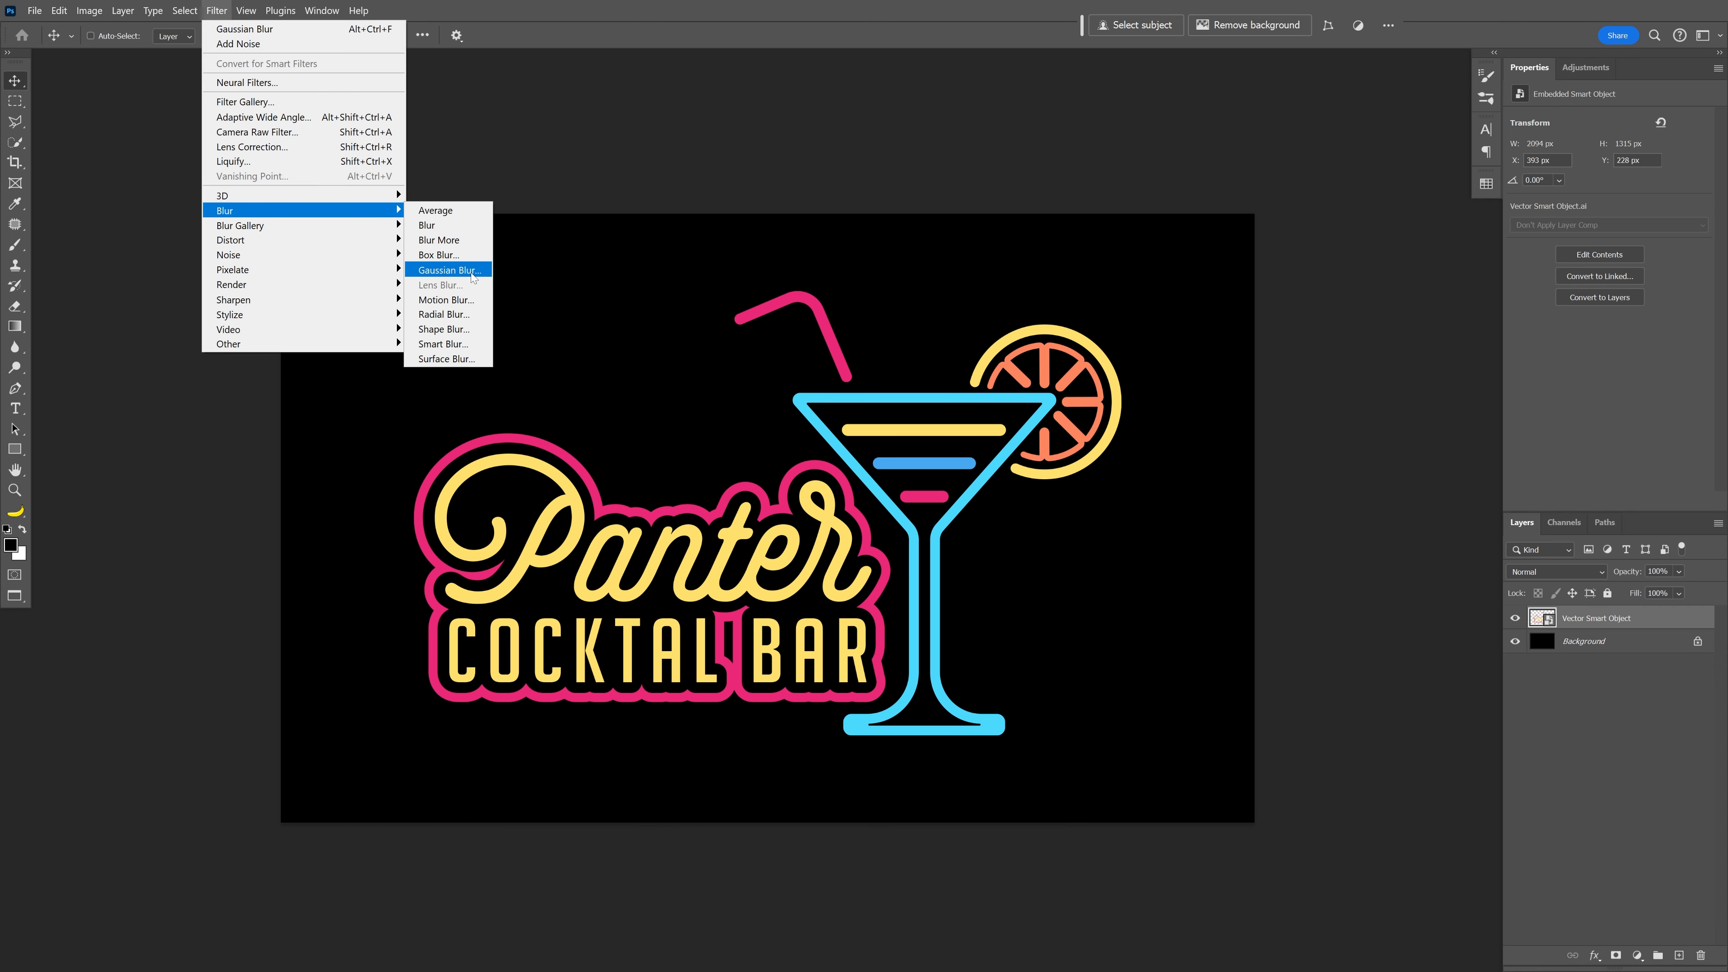
click(450, 271)
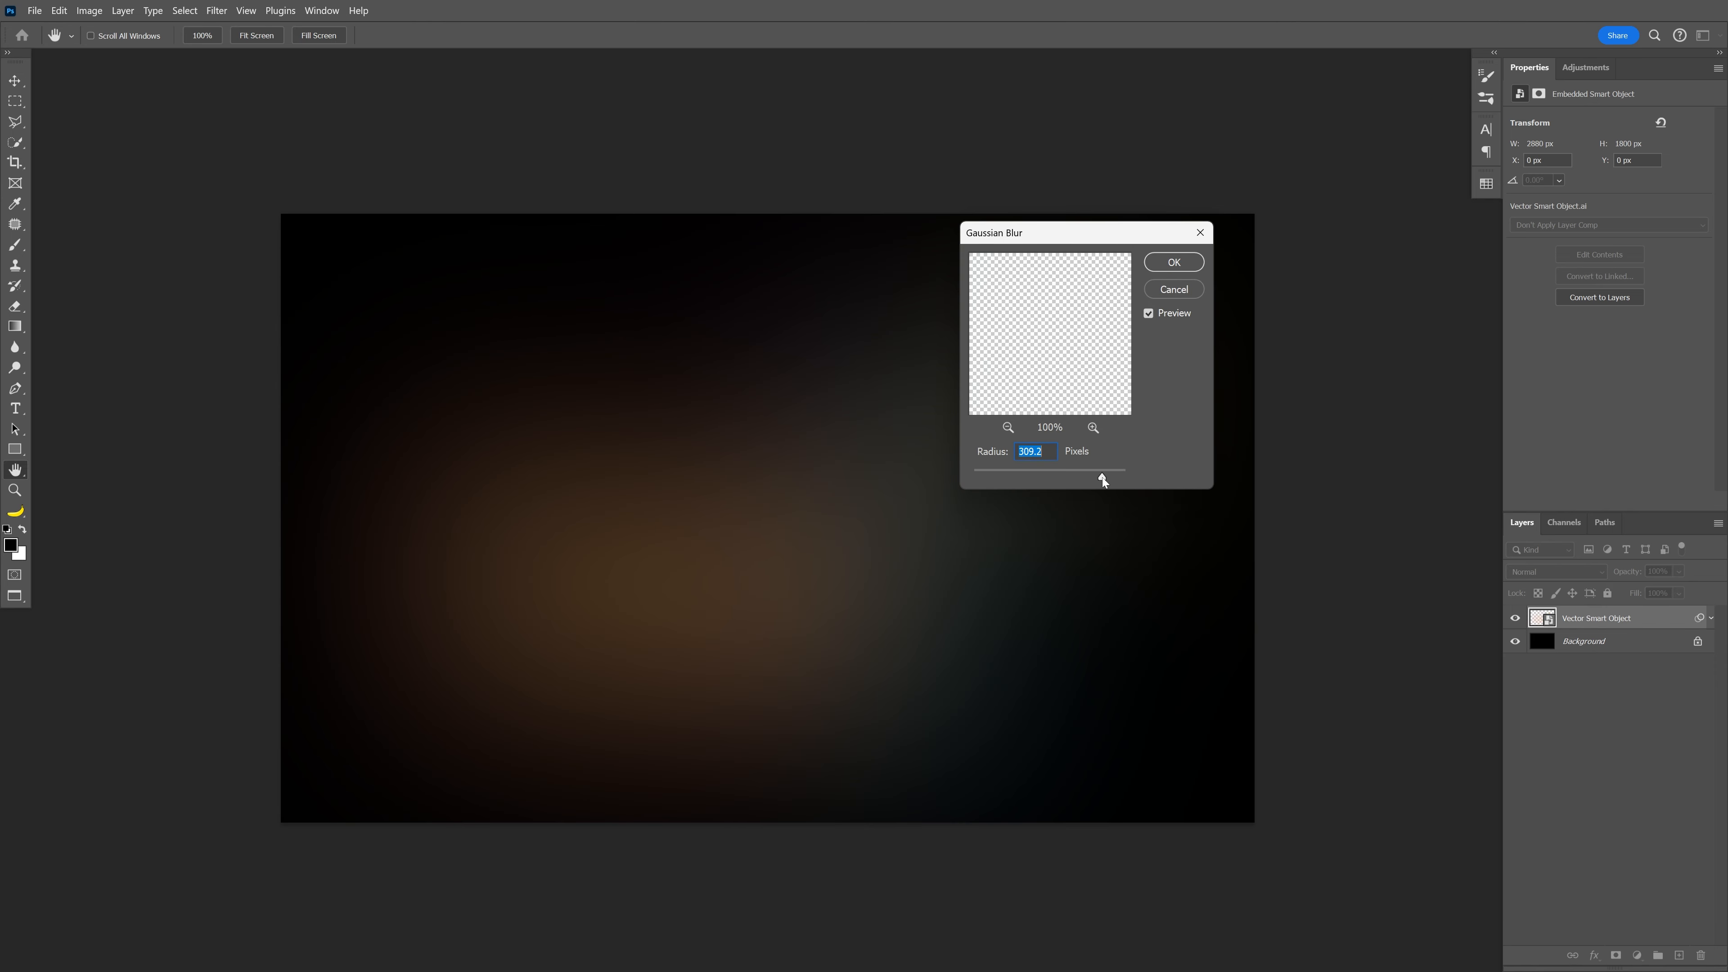
click(1101, 476)
click(1177, 263)
click(1535, 572)
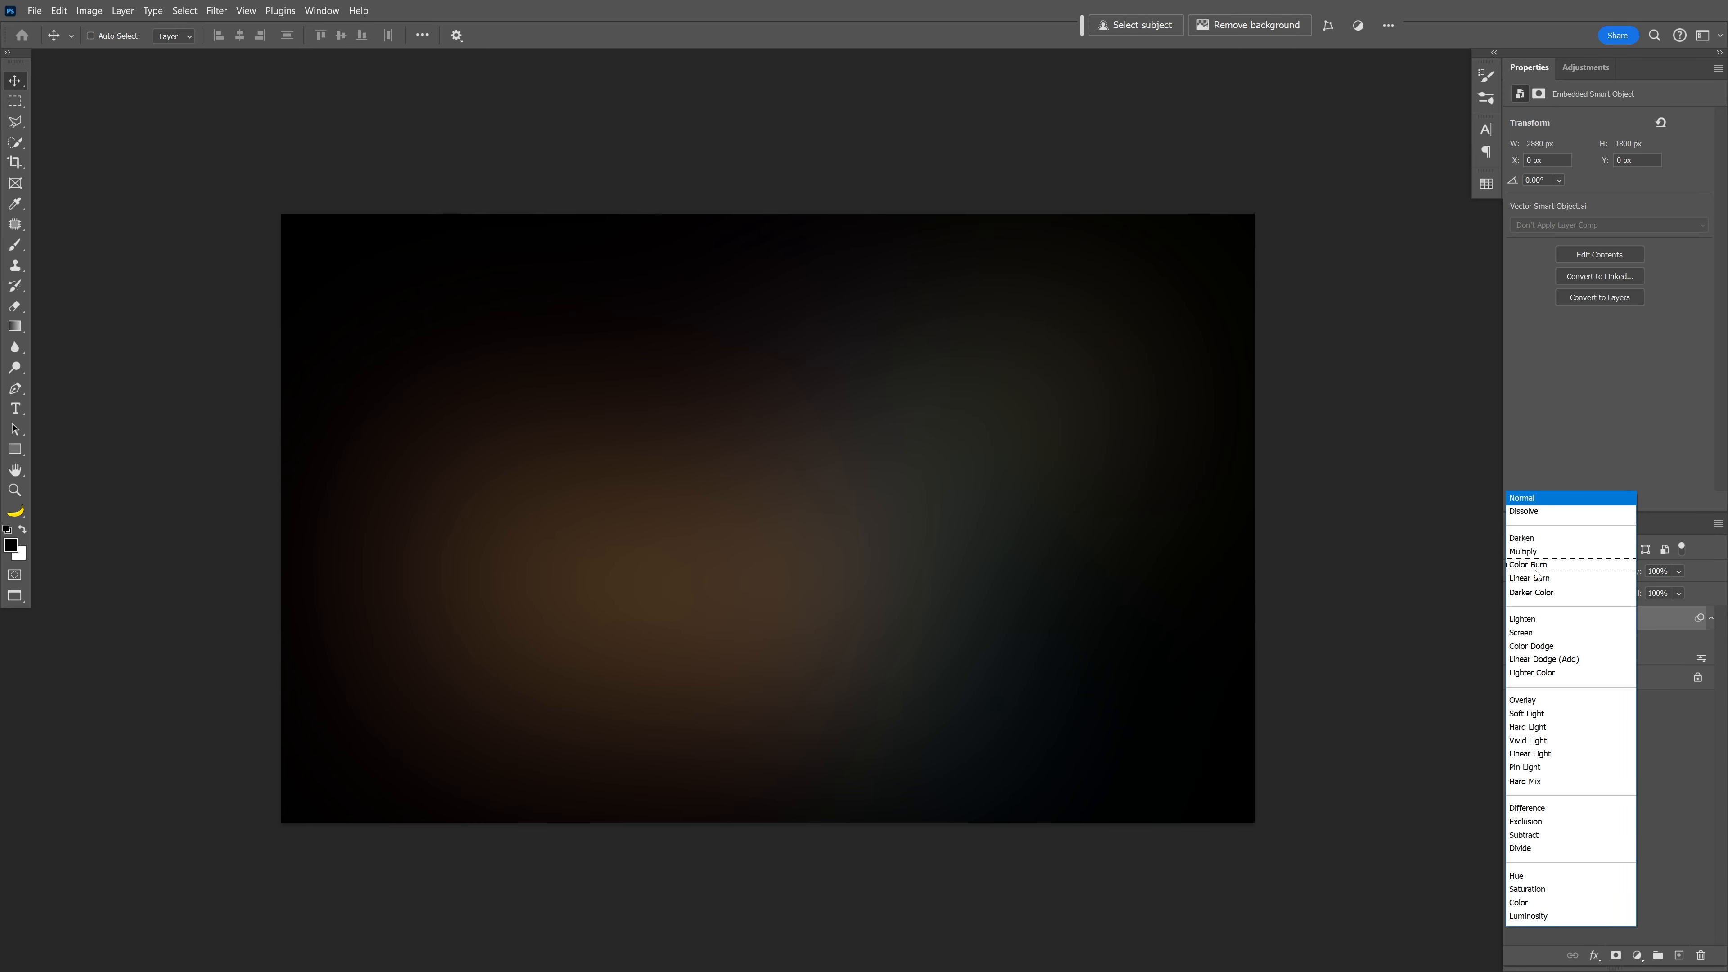
click(1545, 754)
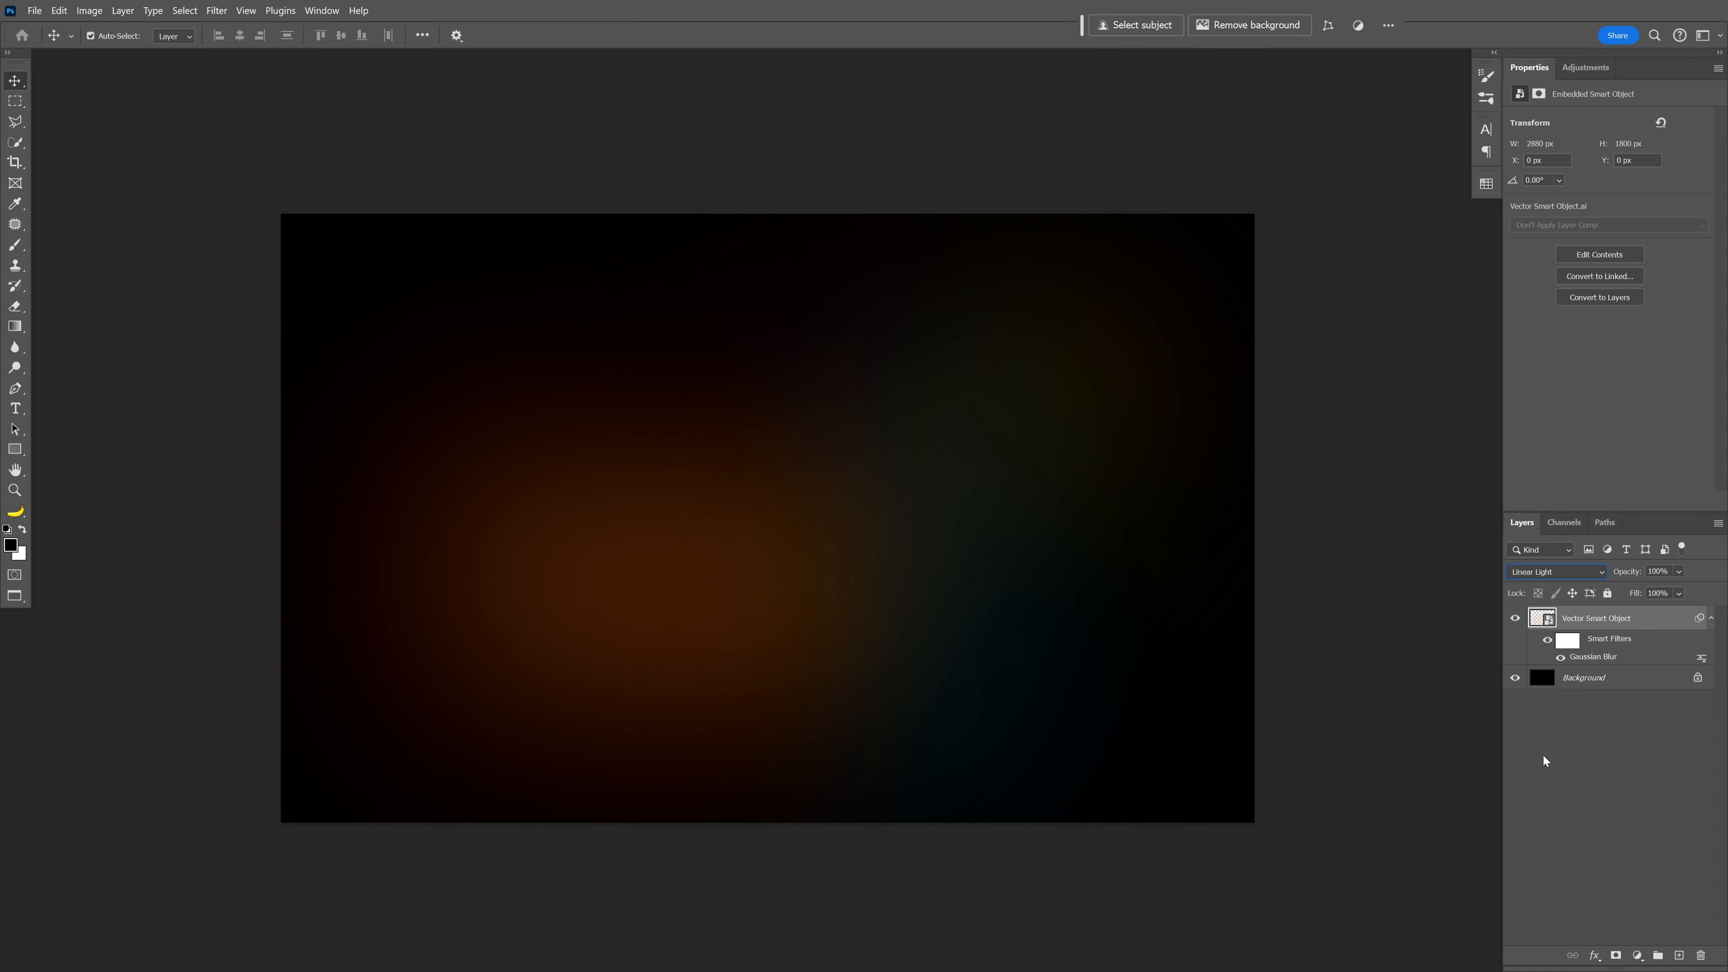
Step: Duplicate the blurred artwork layer and set the copy's Gaussian Blur radius to 202.1 pixels
key(ctrl+j)
click(1561, 677)
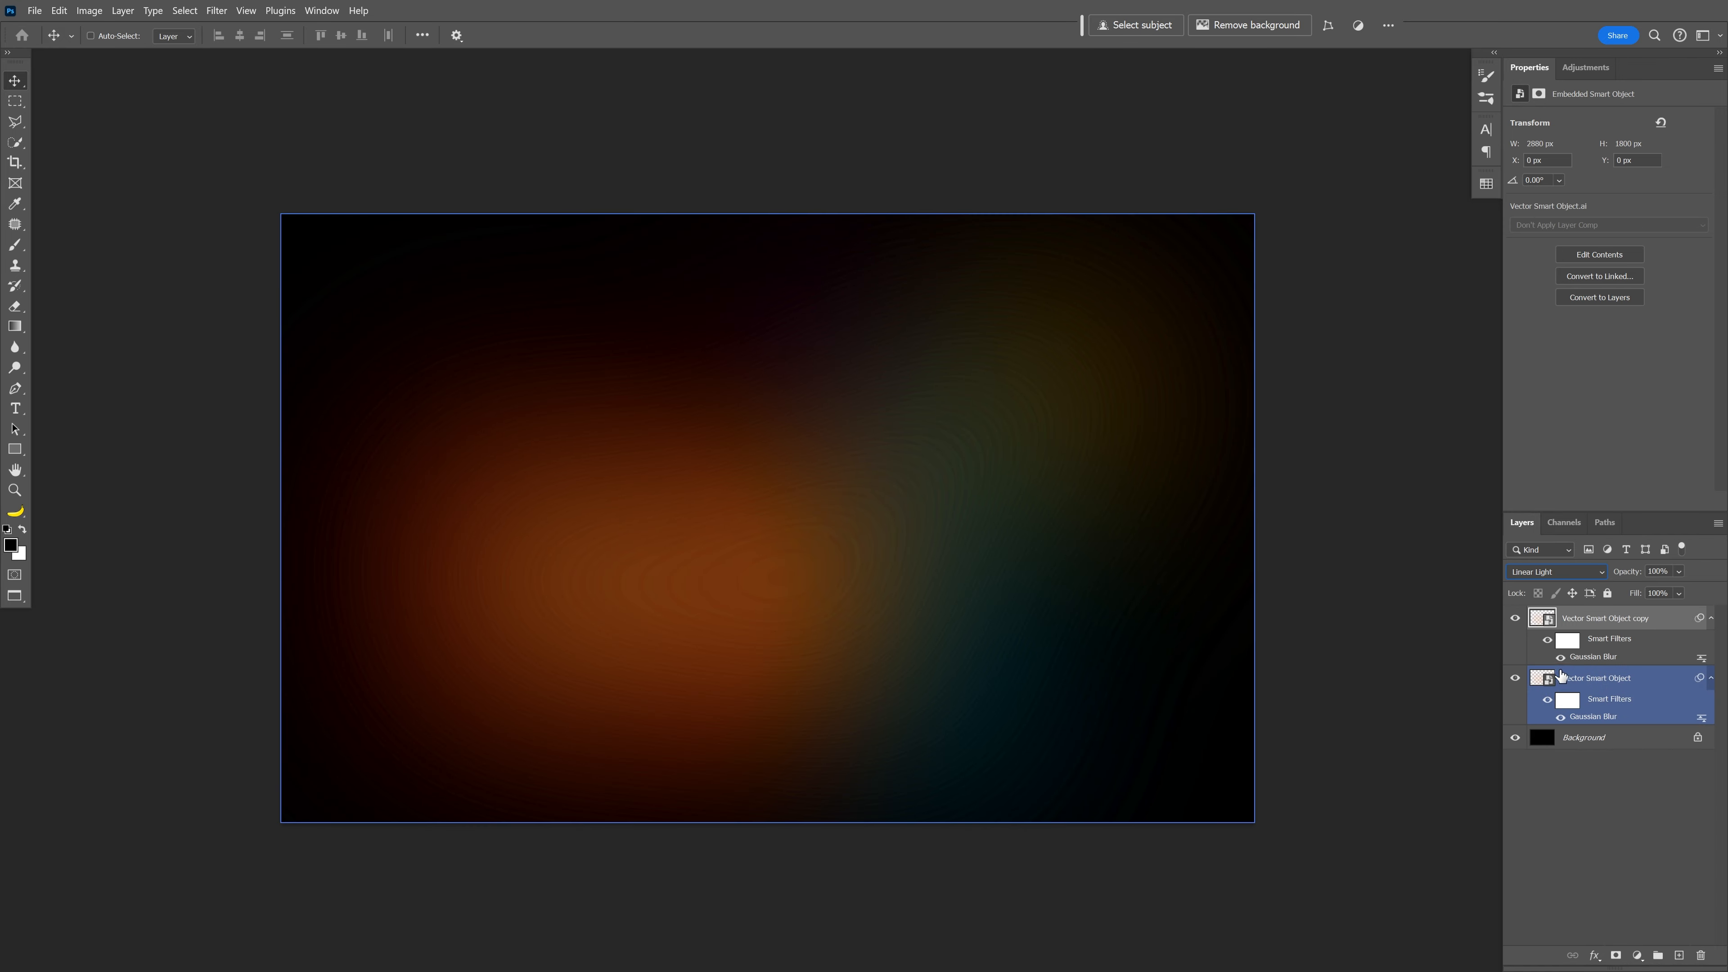
double_click(1599, 657)
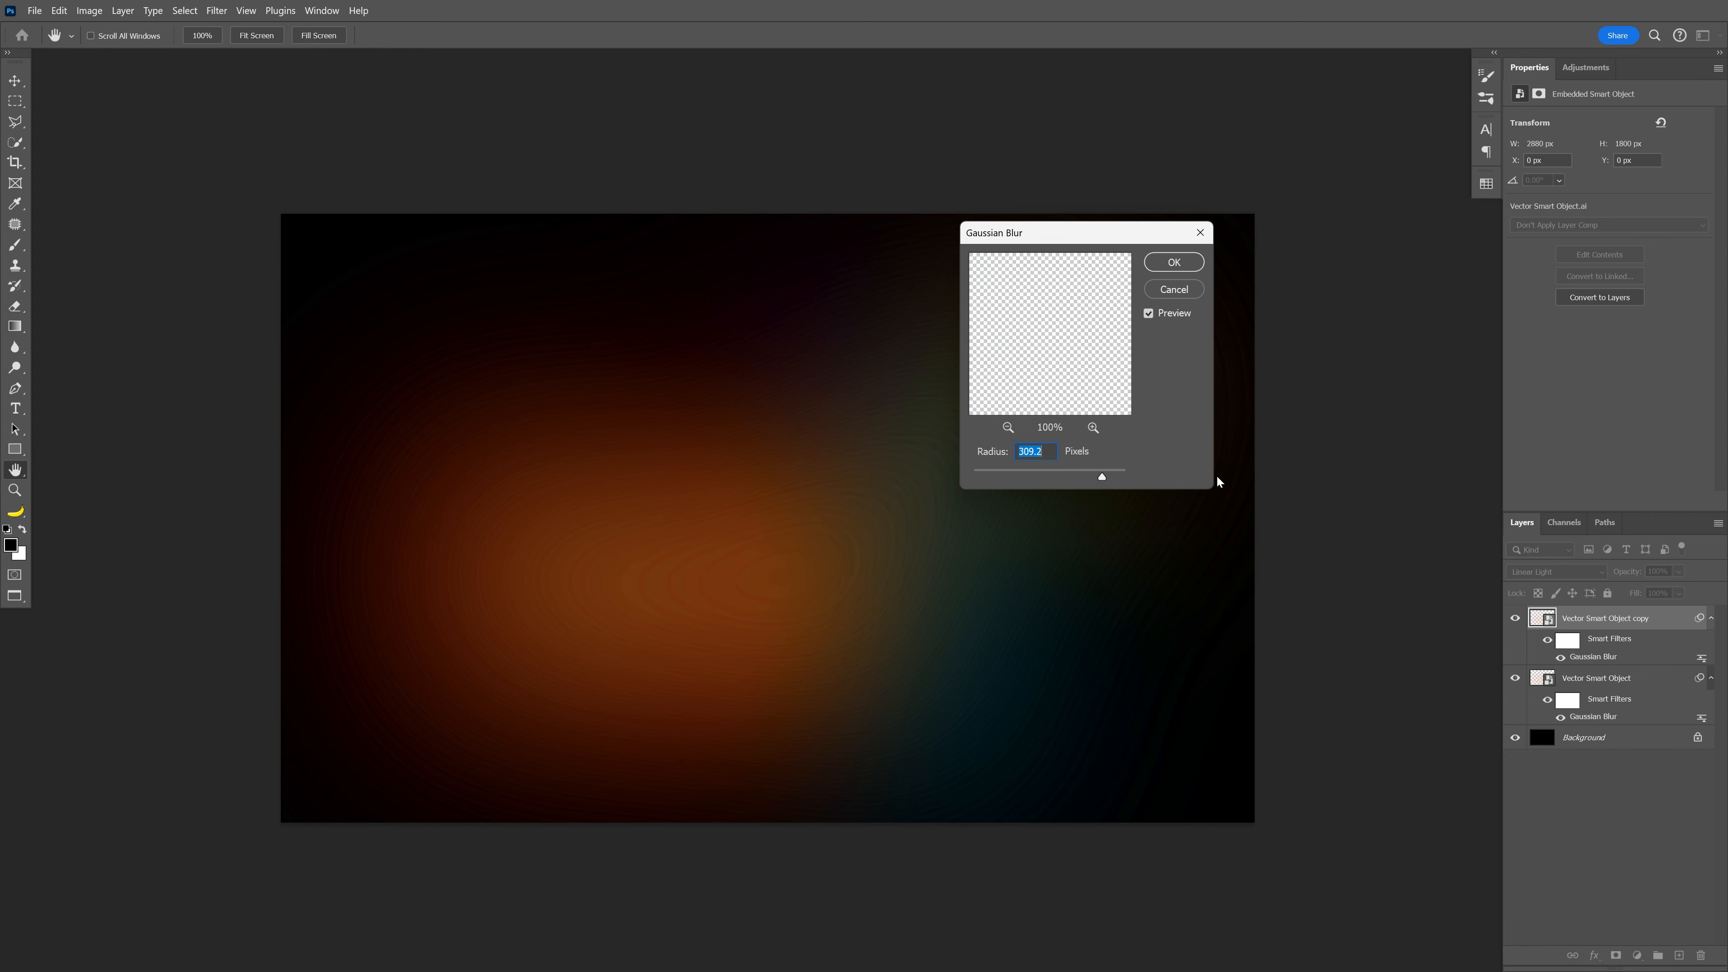
drag(1081, 477, 1083, 477)
click(1174, 262)
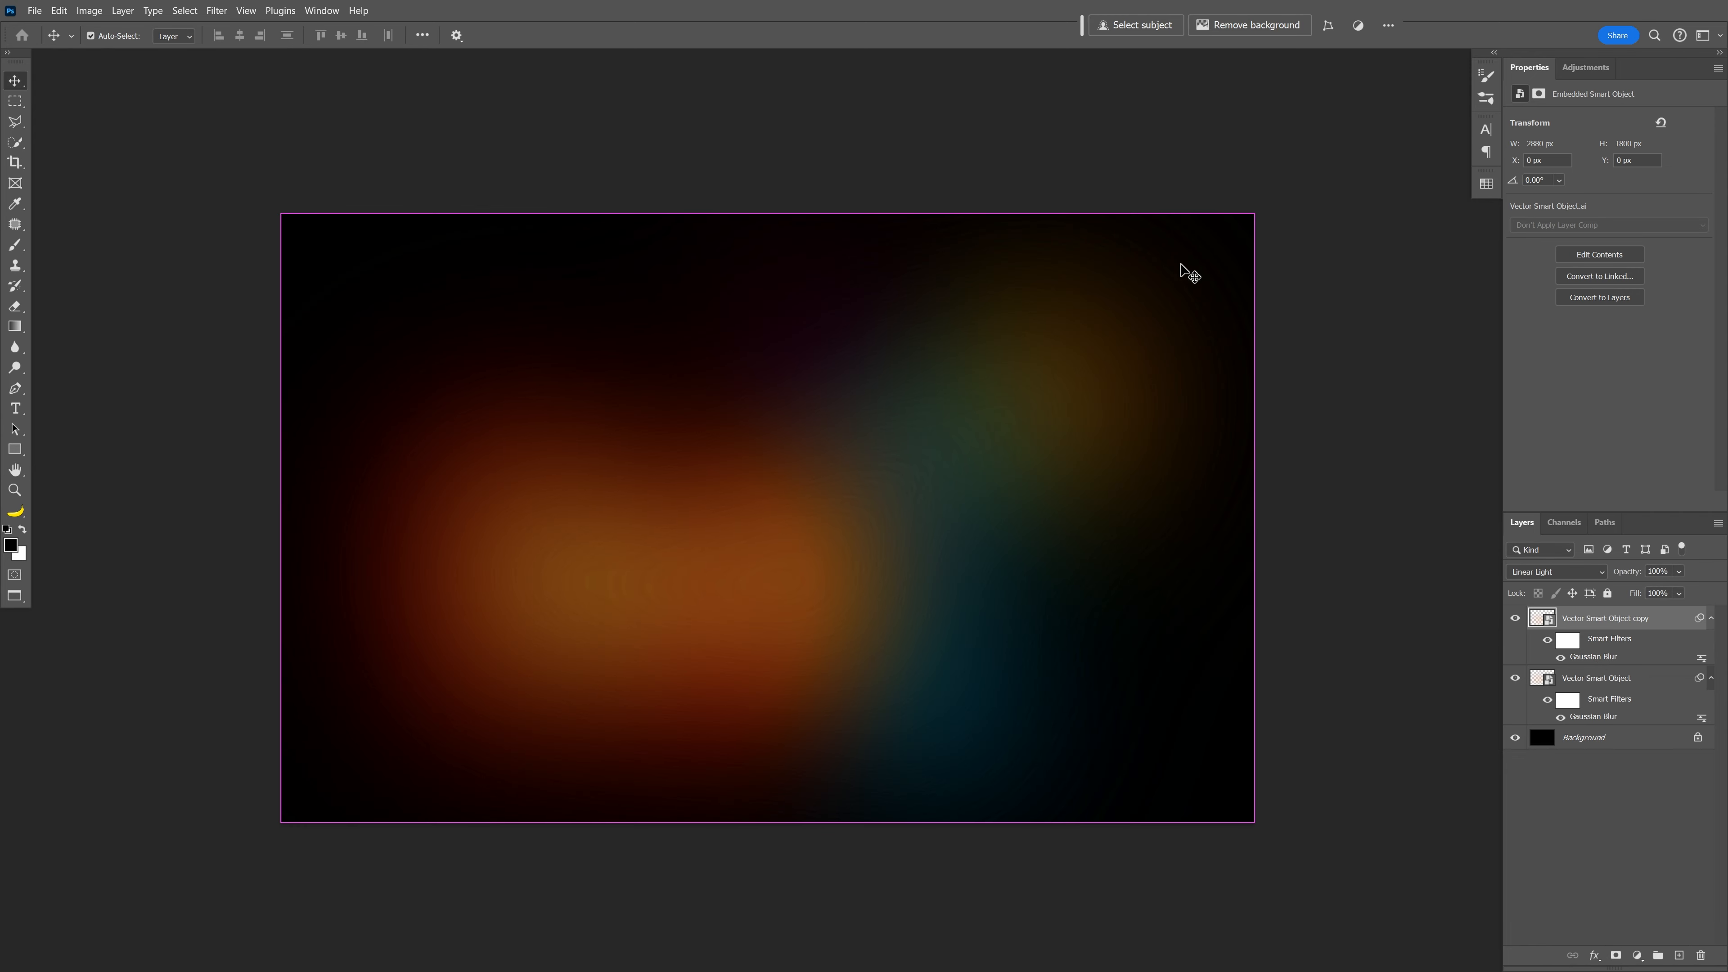
Step: Duplicate the blurred layer two more times, giving each new copy a smaller Gaussian Blur radius than the one beneath it
key(ctrl+j)
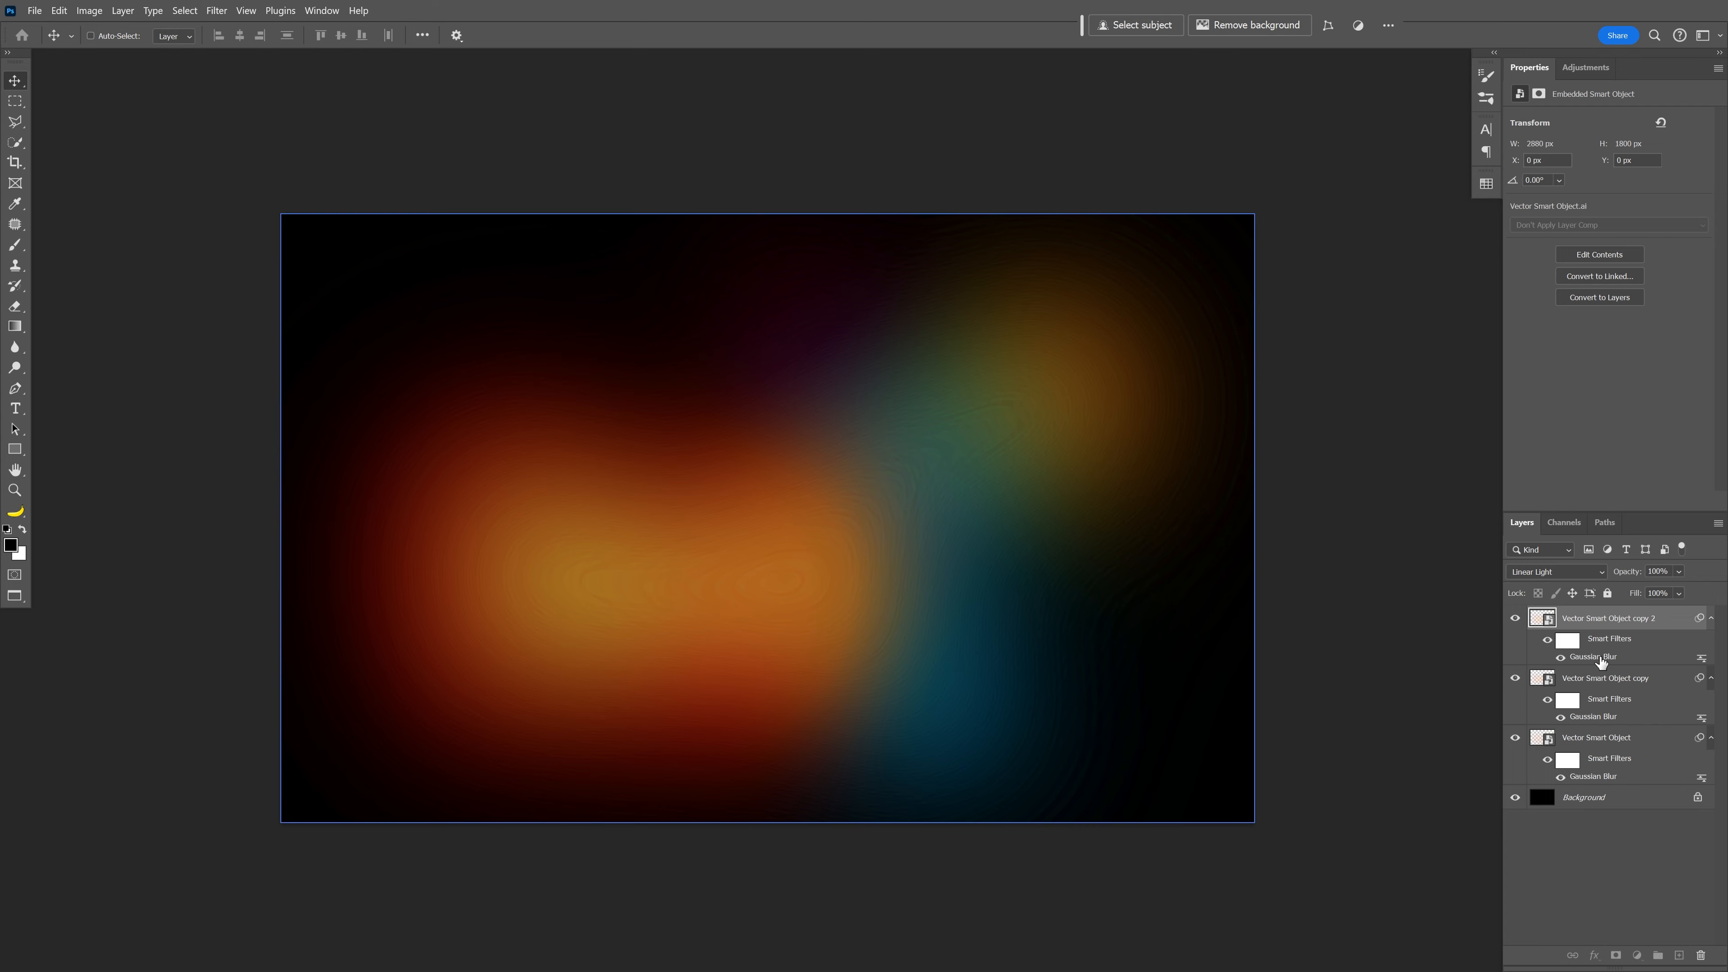
double_click(1593, 657)
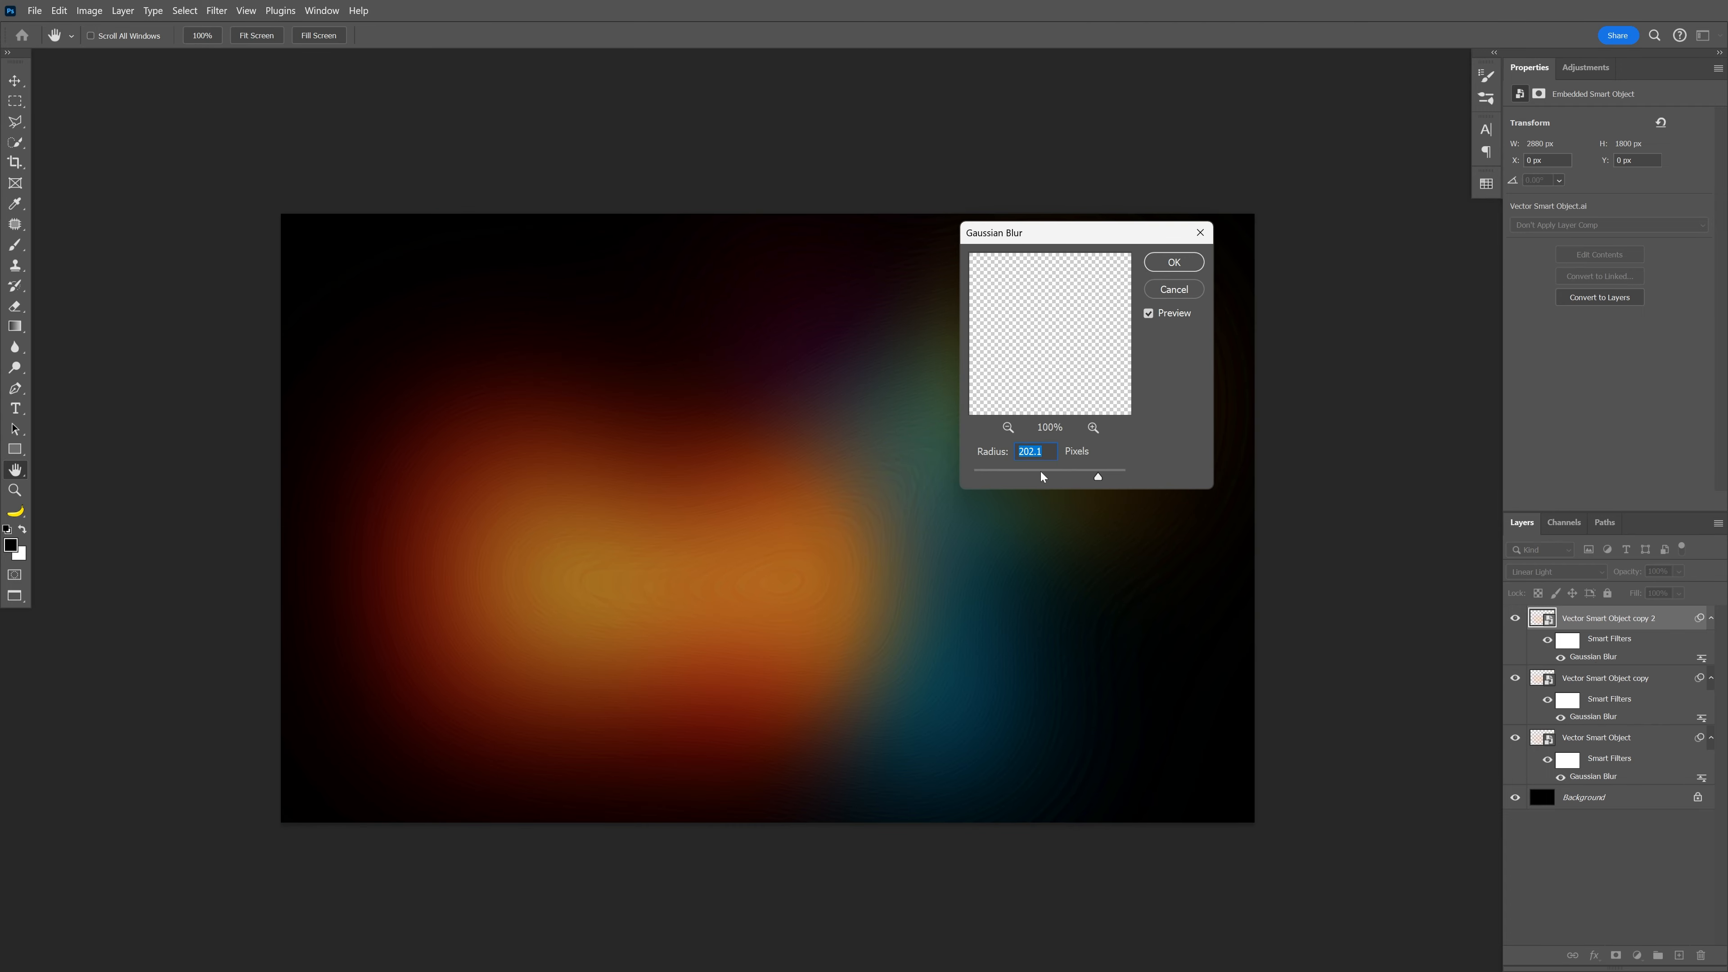
click(1041, 471)
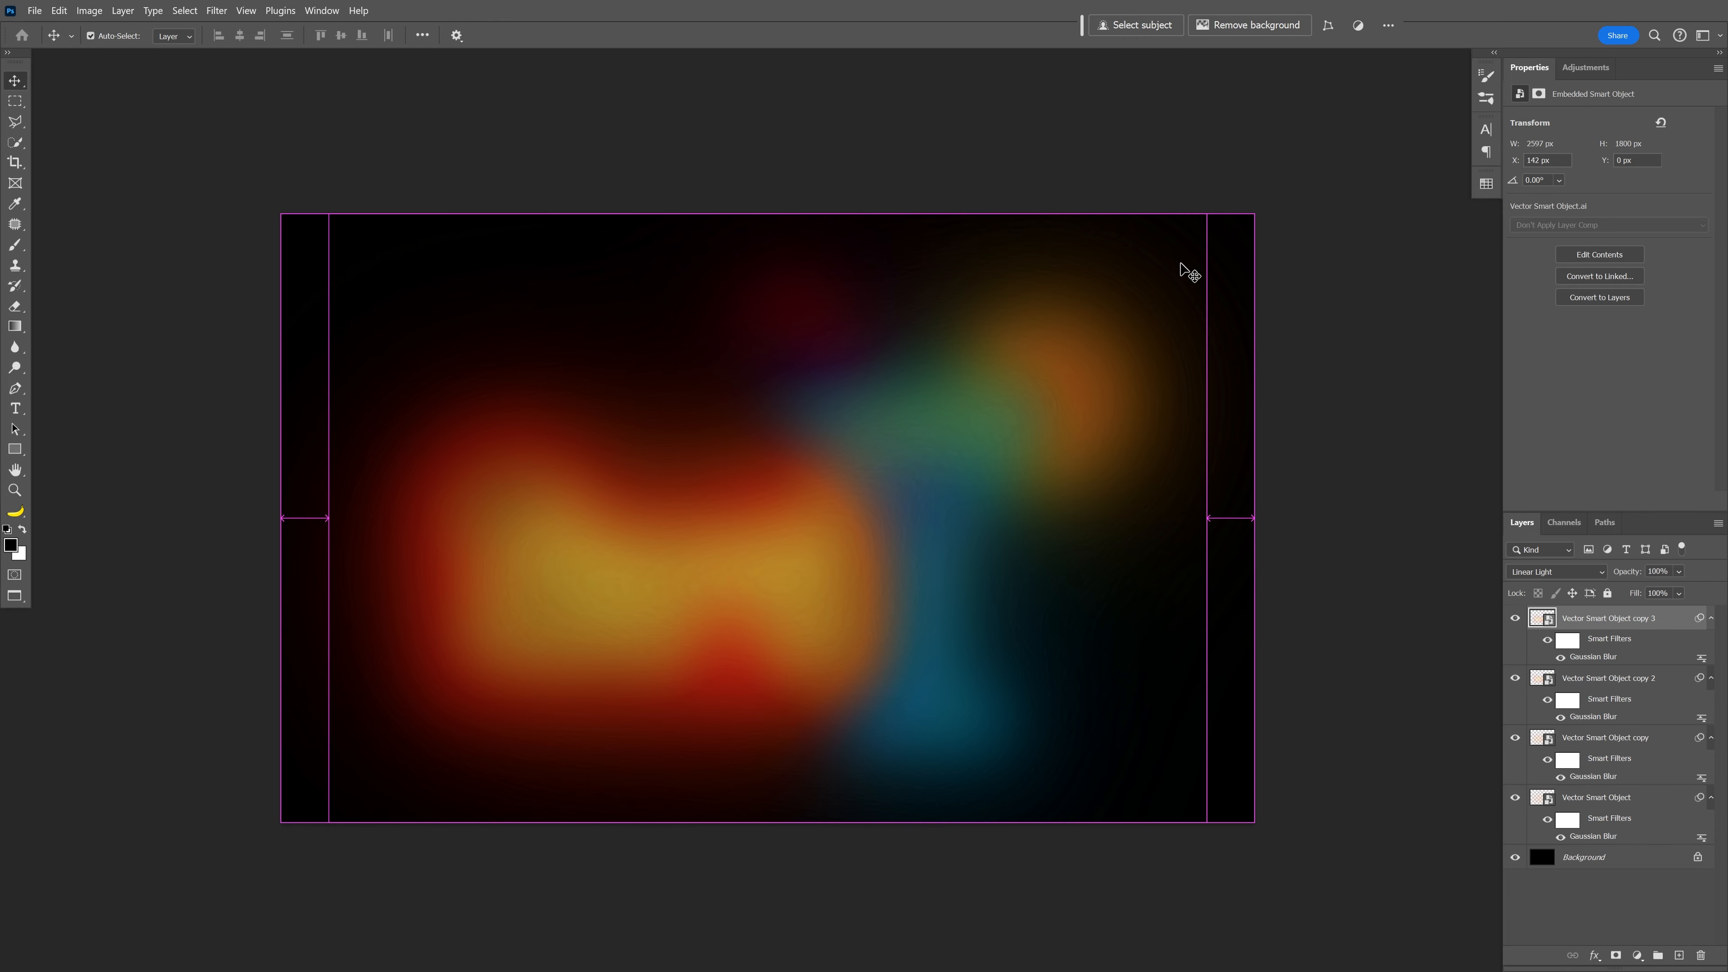
double_click(1594, 657)
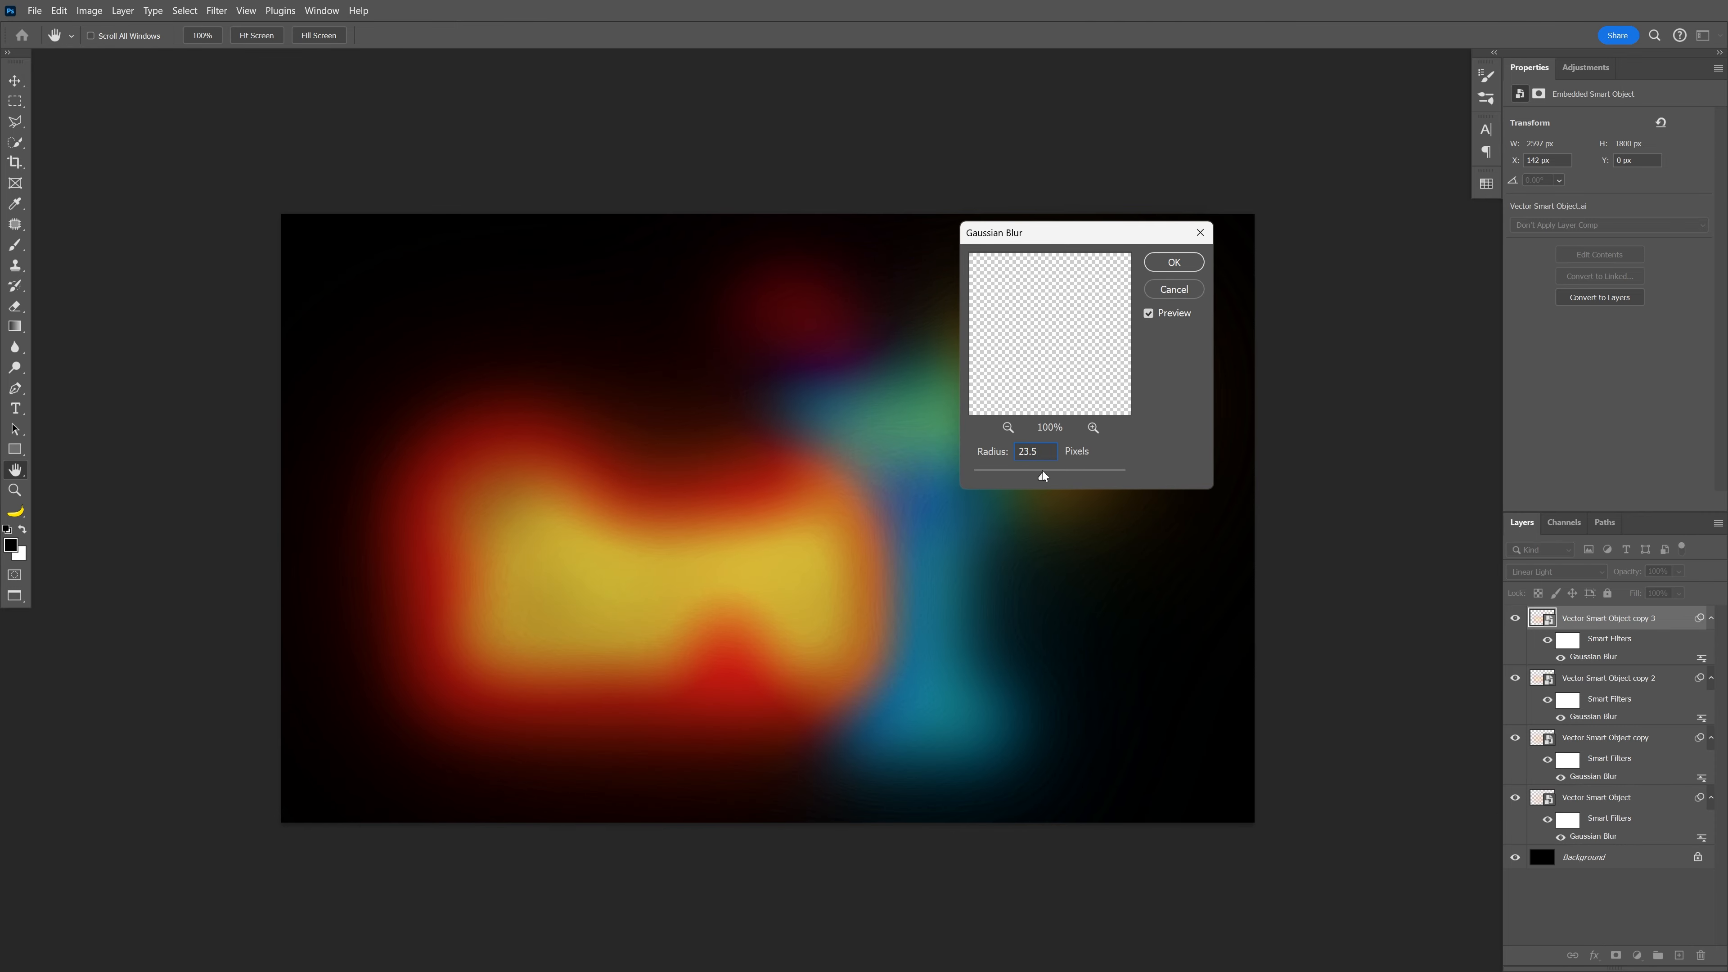
drag(1043, 471, 1048, 475)
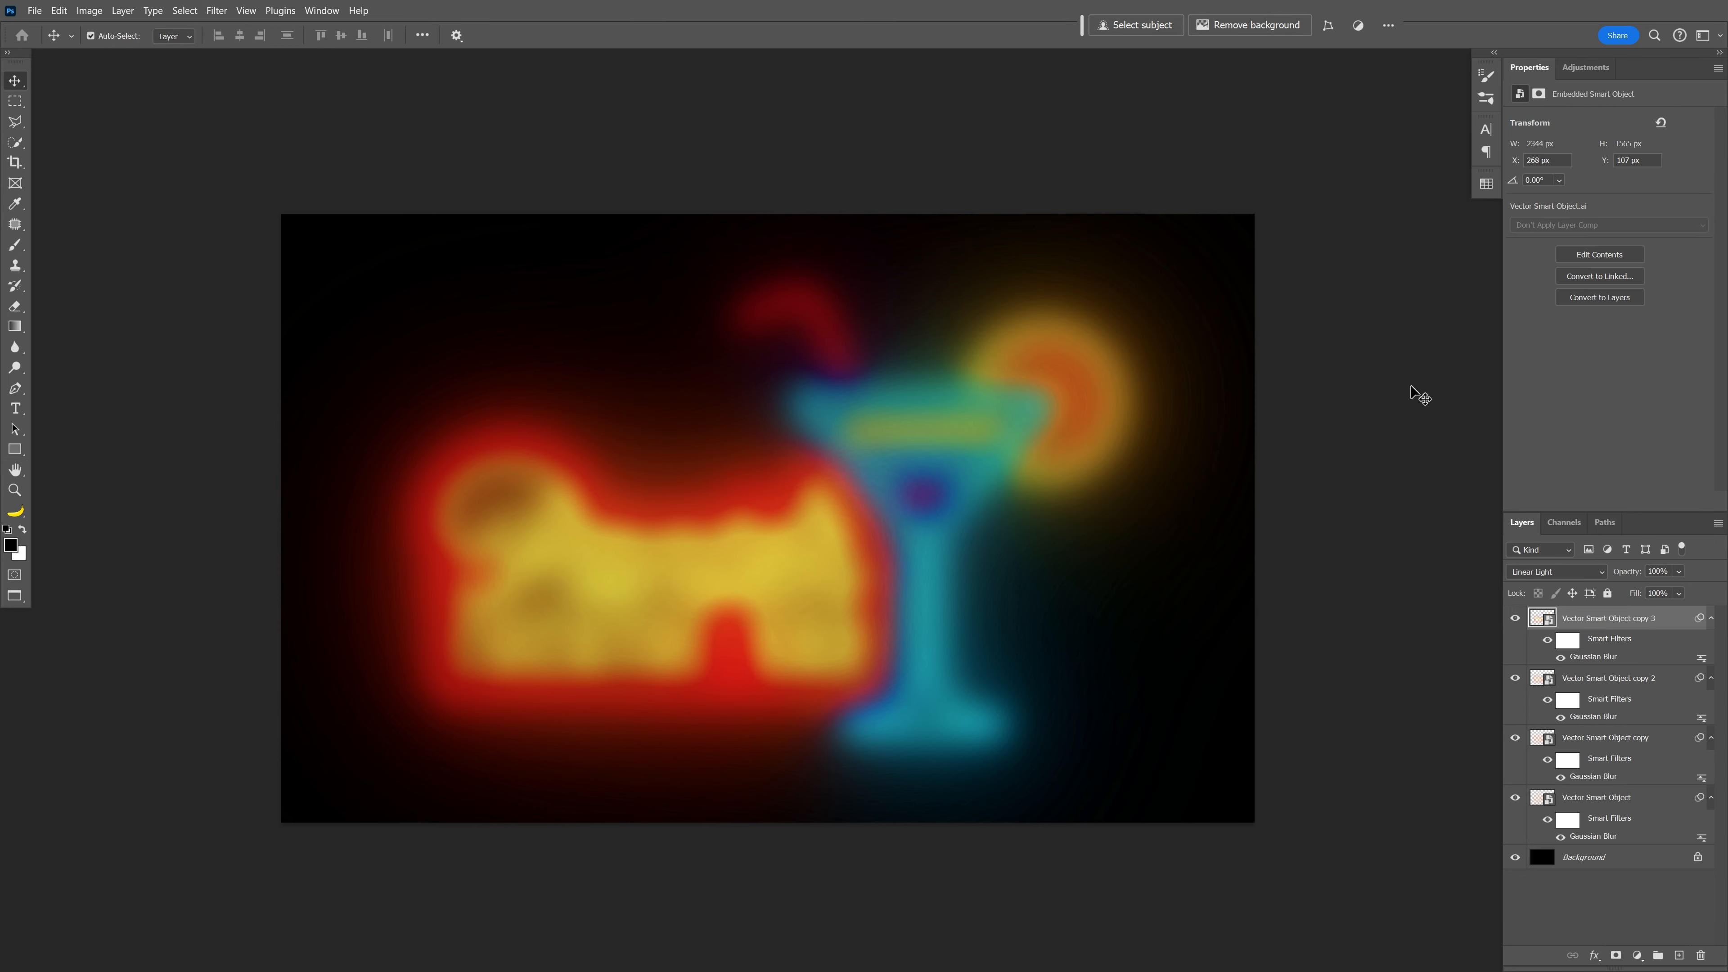
Step: Duplicate the top layer again and lower its Gaussian Blur until the lettering and glass outlines form a tight glow
key(ctrl+j)
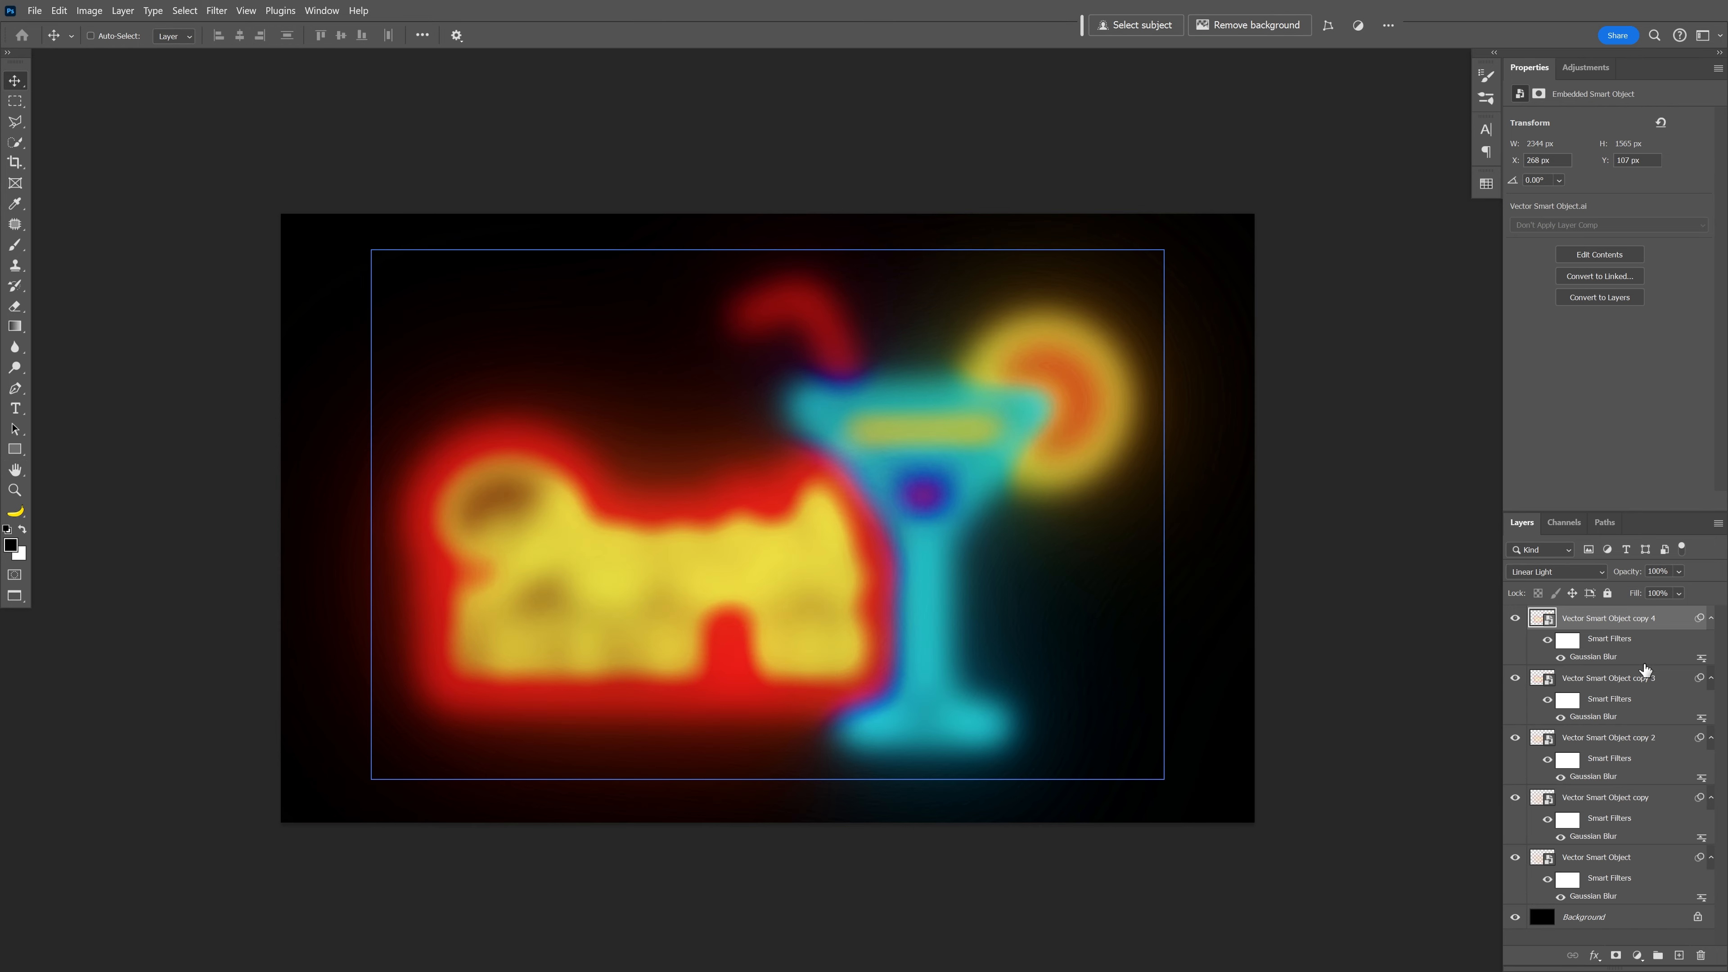
double_click(1594, 657)
drag(1056, 477, 1032, 476)
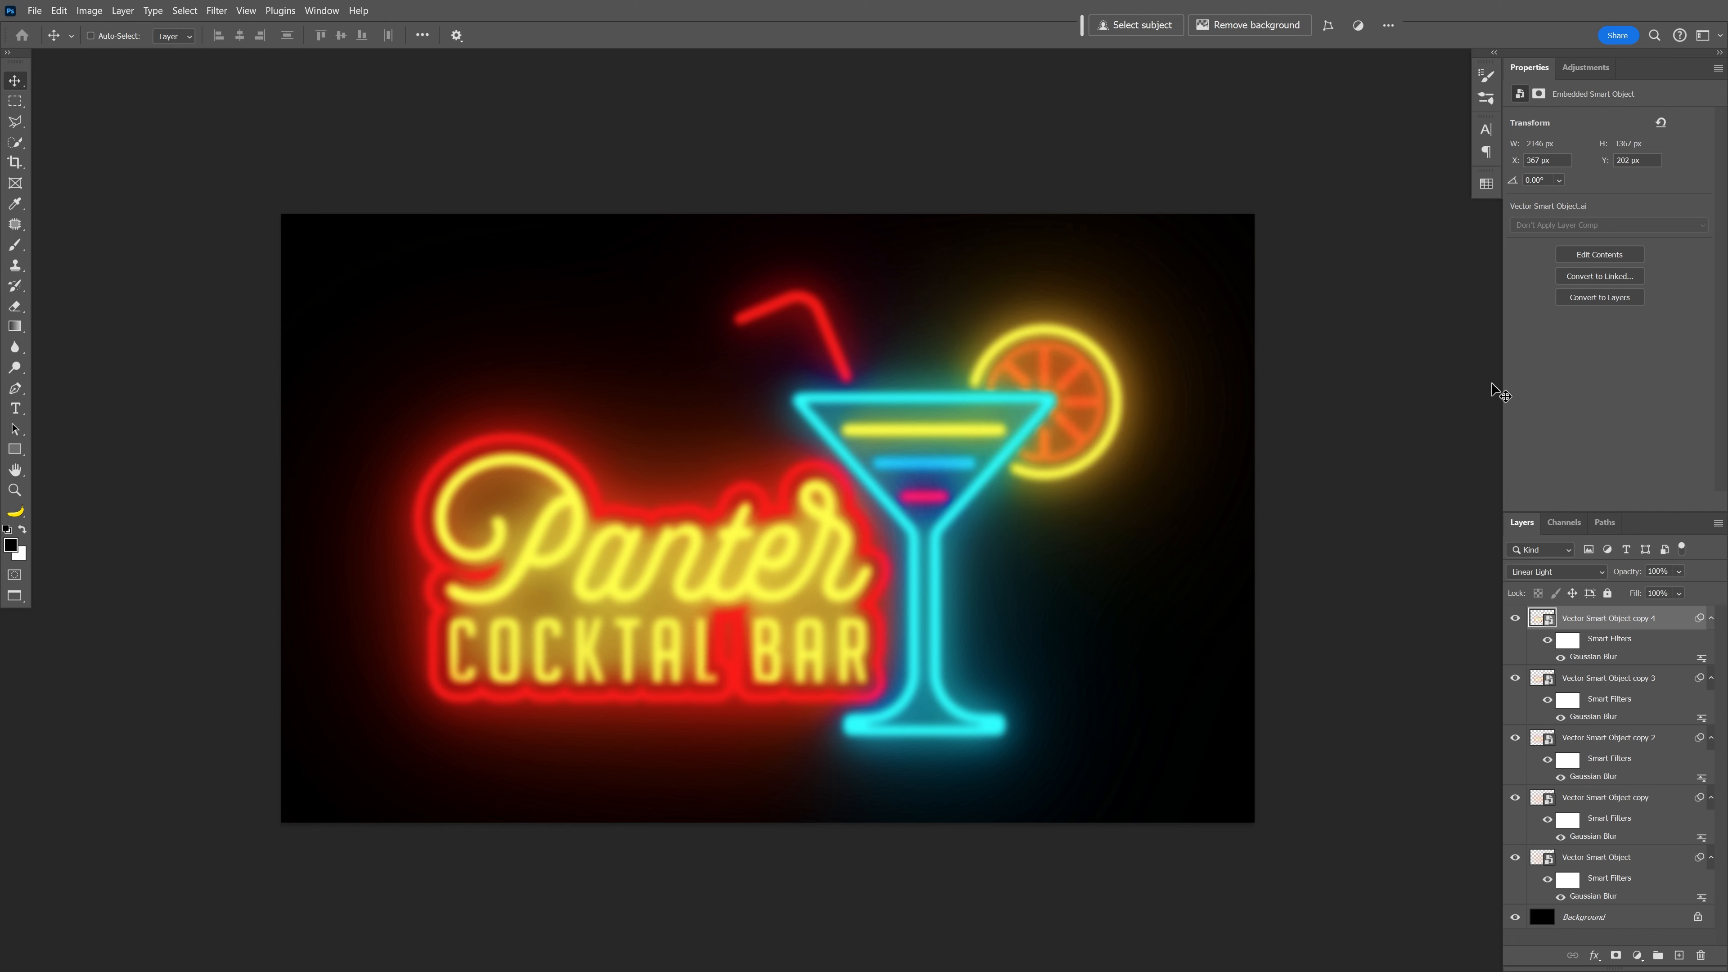
Step: Duplicate the top layer once more and remove the Gaussian Blur smart filter from this copy
key(ctrl+j)
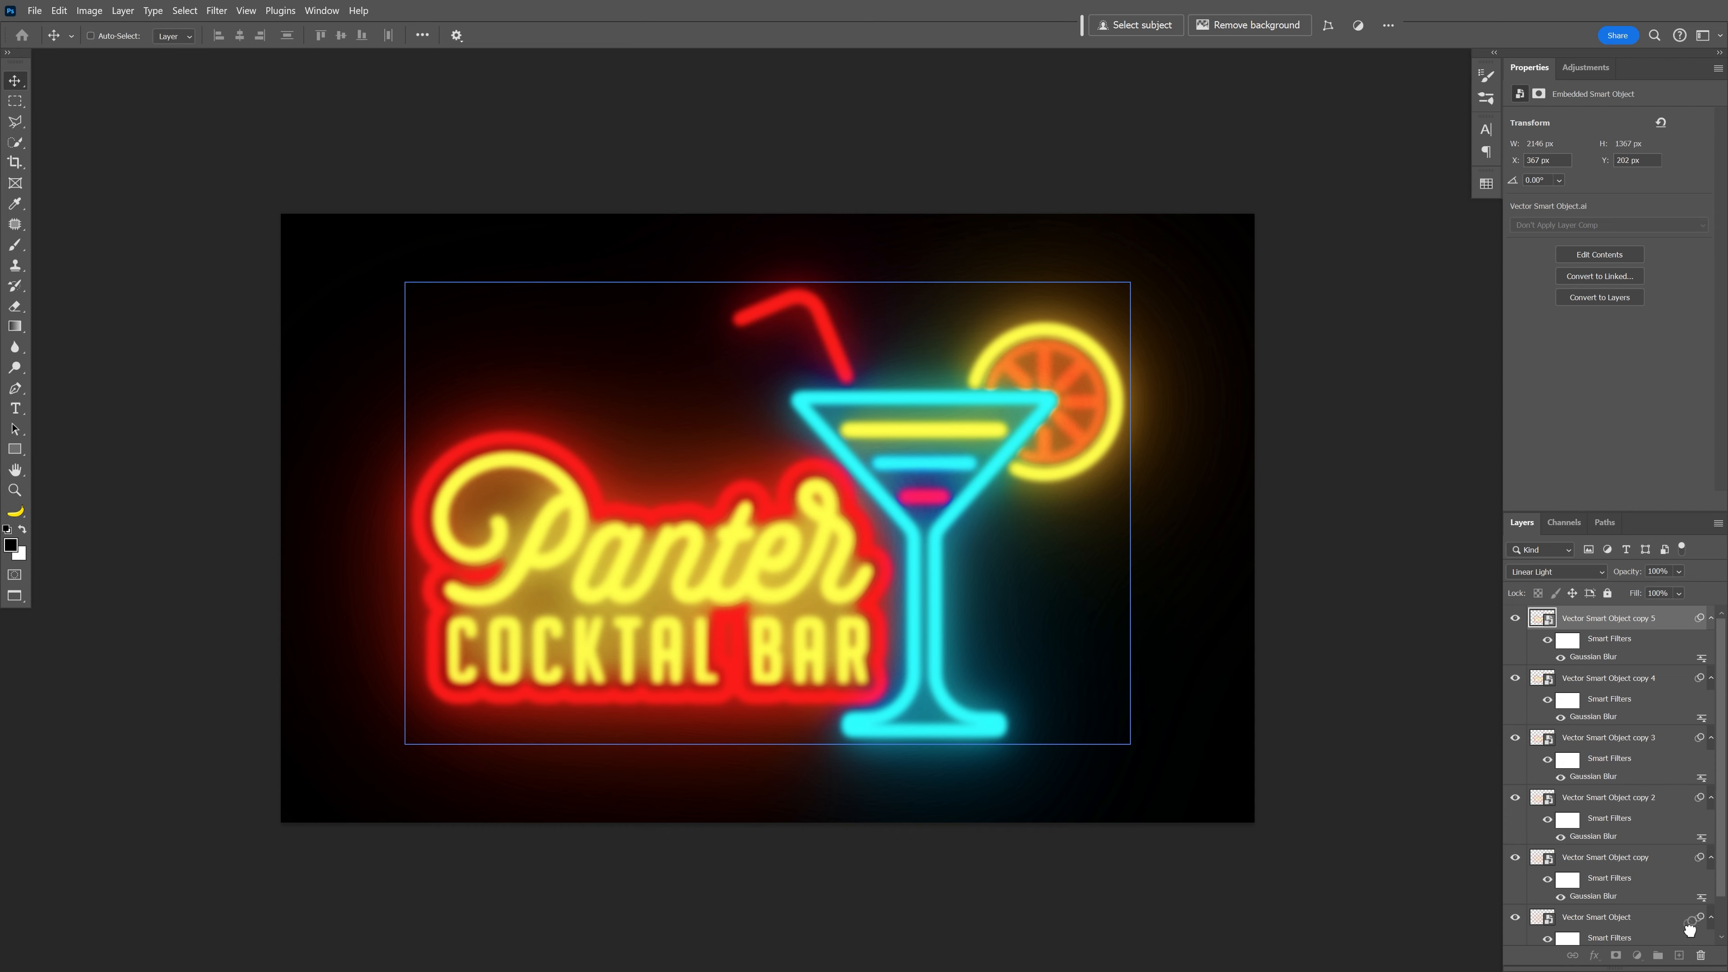
drag(1702, 954, 1702, 955)
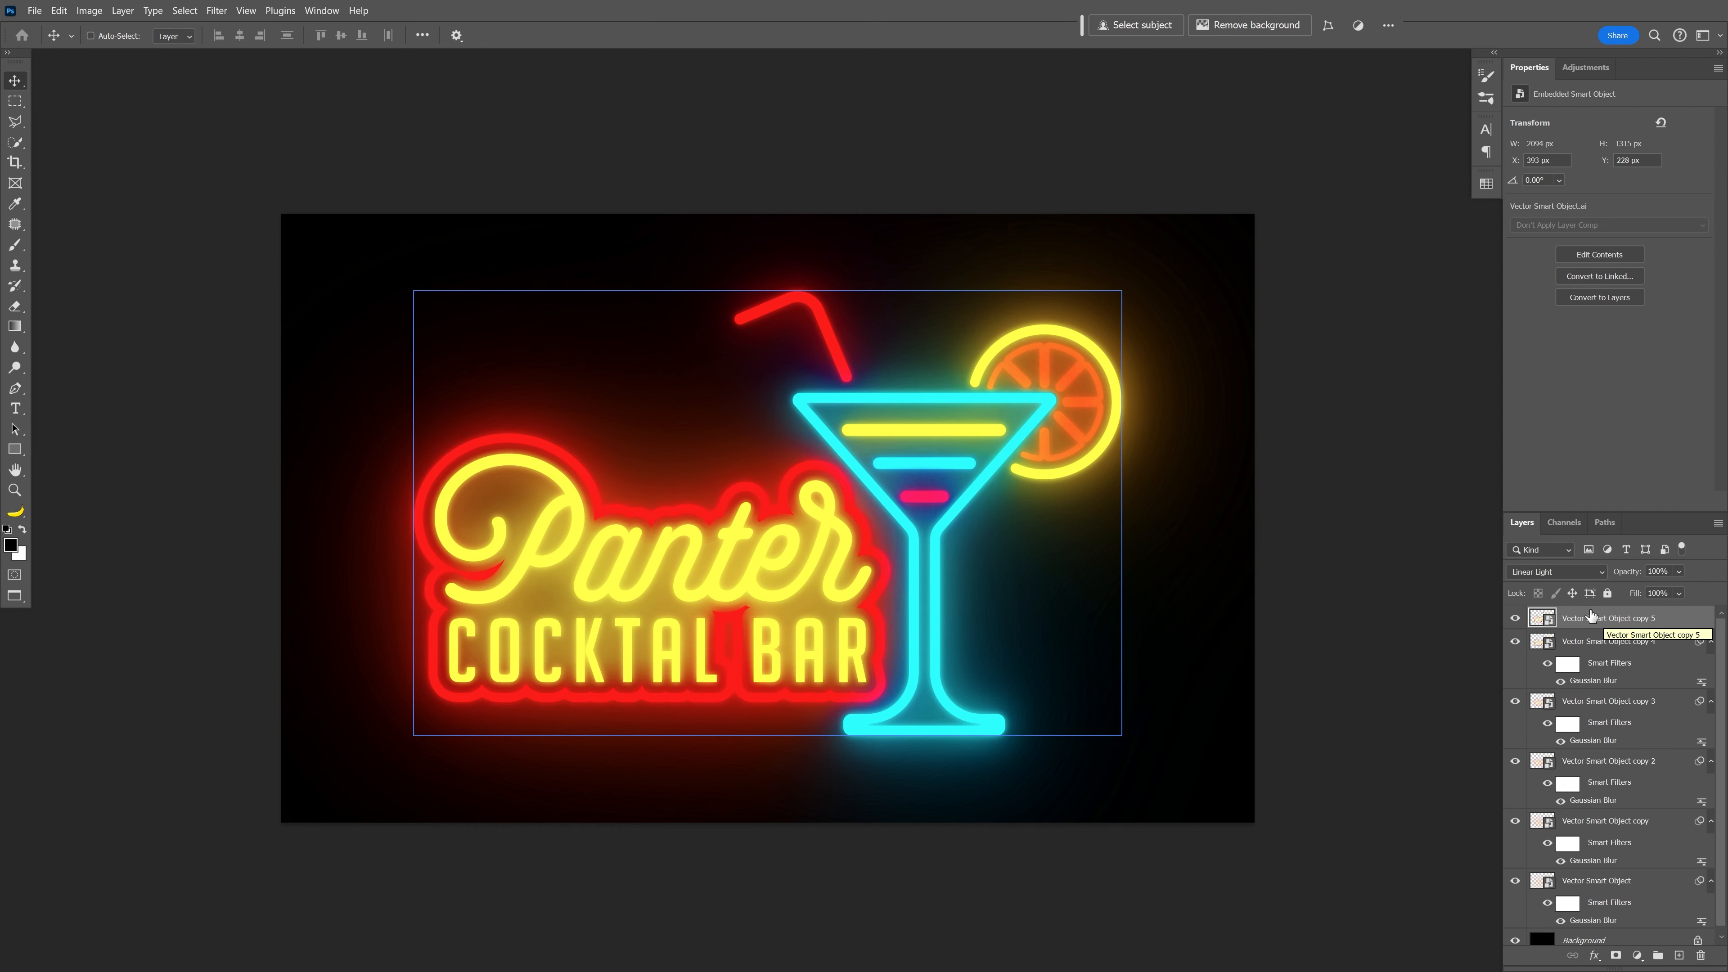
Step: Add a white Inner Shadow to the unblurred top copy, using Normal blend mode and 80% opacity
double_click(1680, 620)
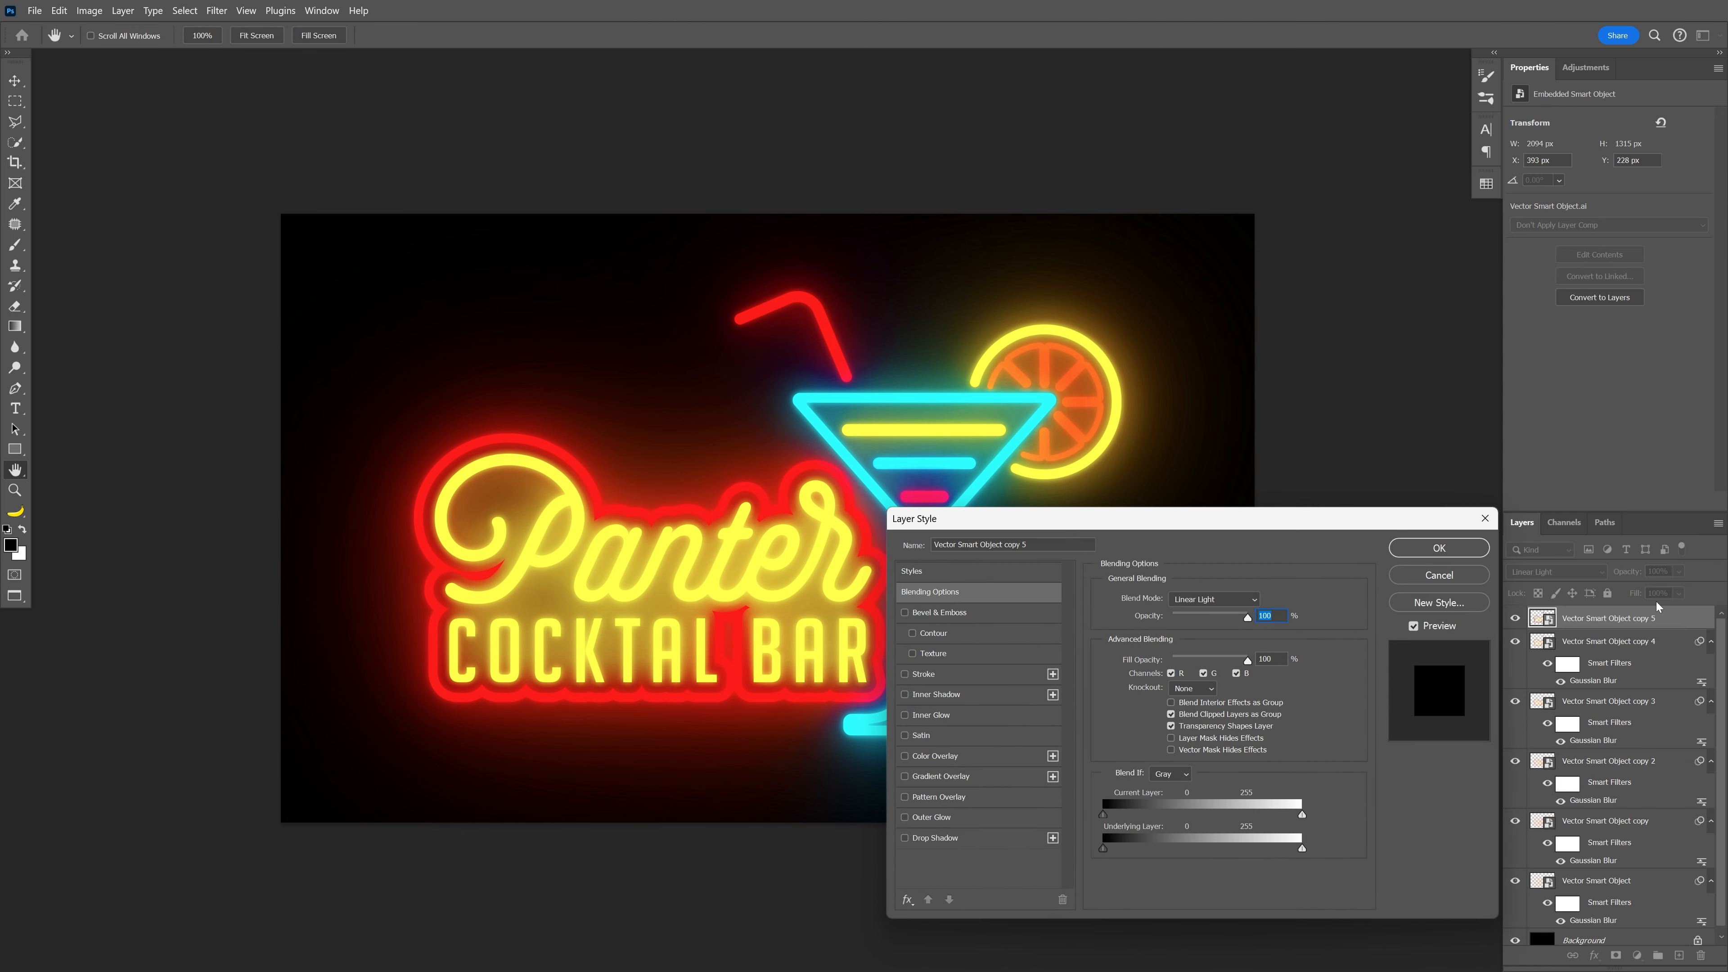
drag(1191, 520, 1396, 334)
click(1158, 507)
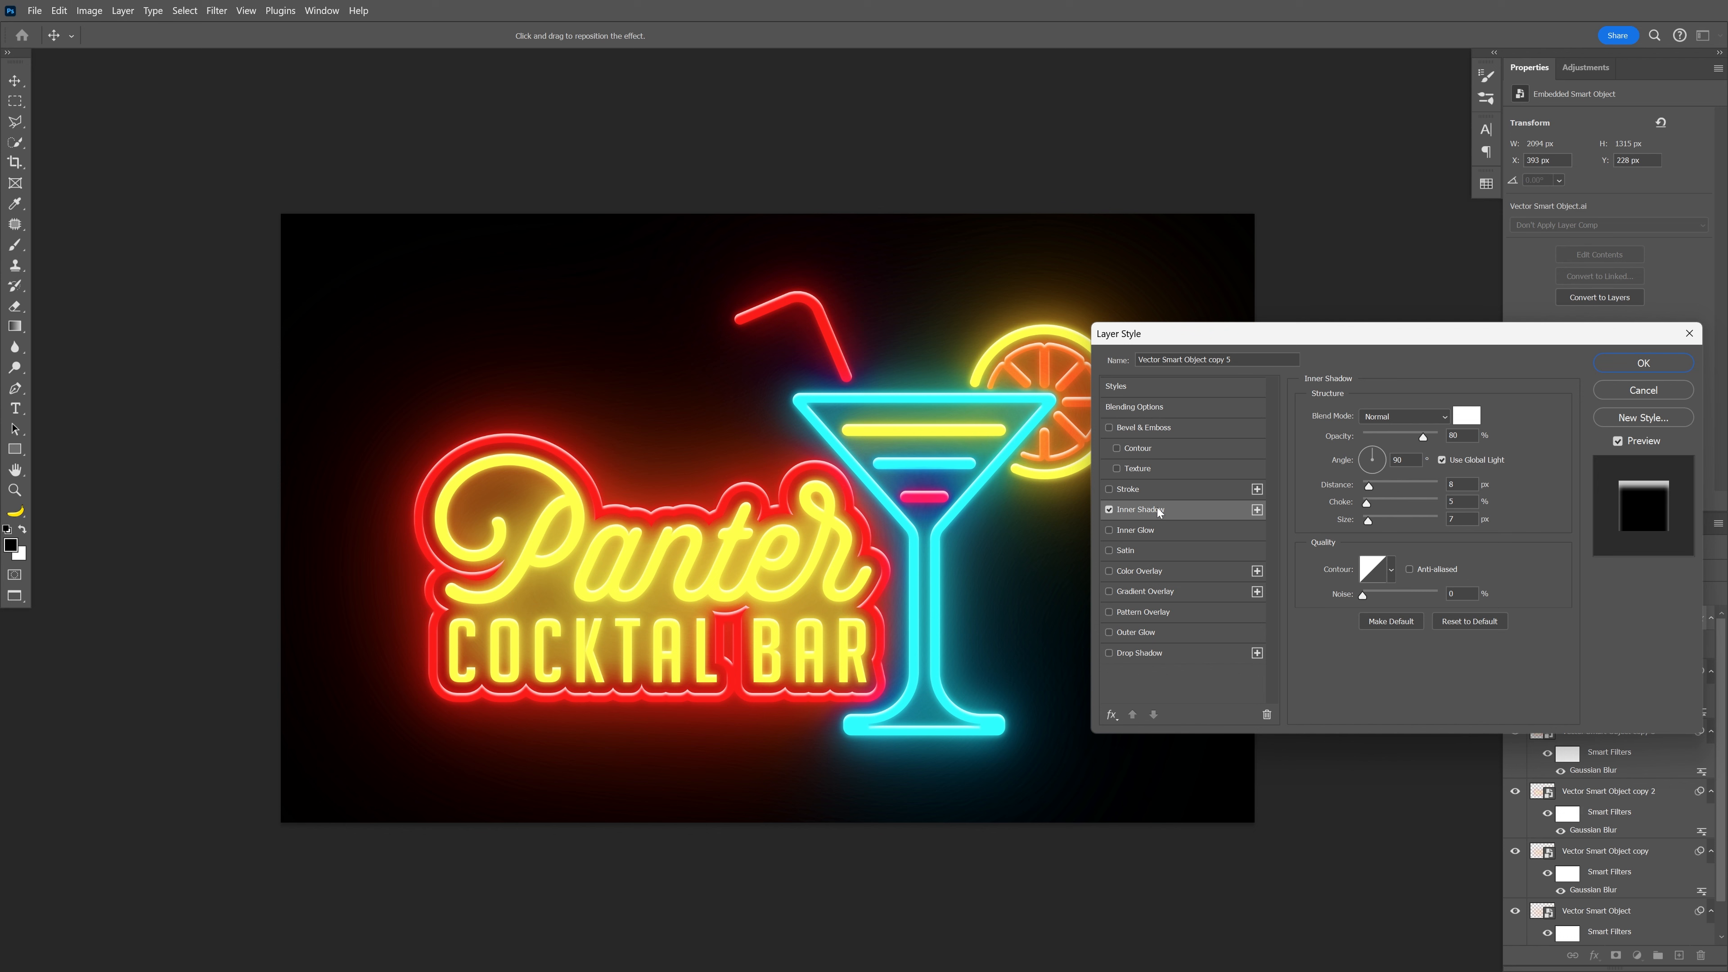
double_click(1463, 435)
click(1465, 425)
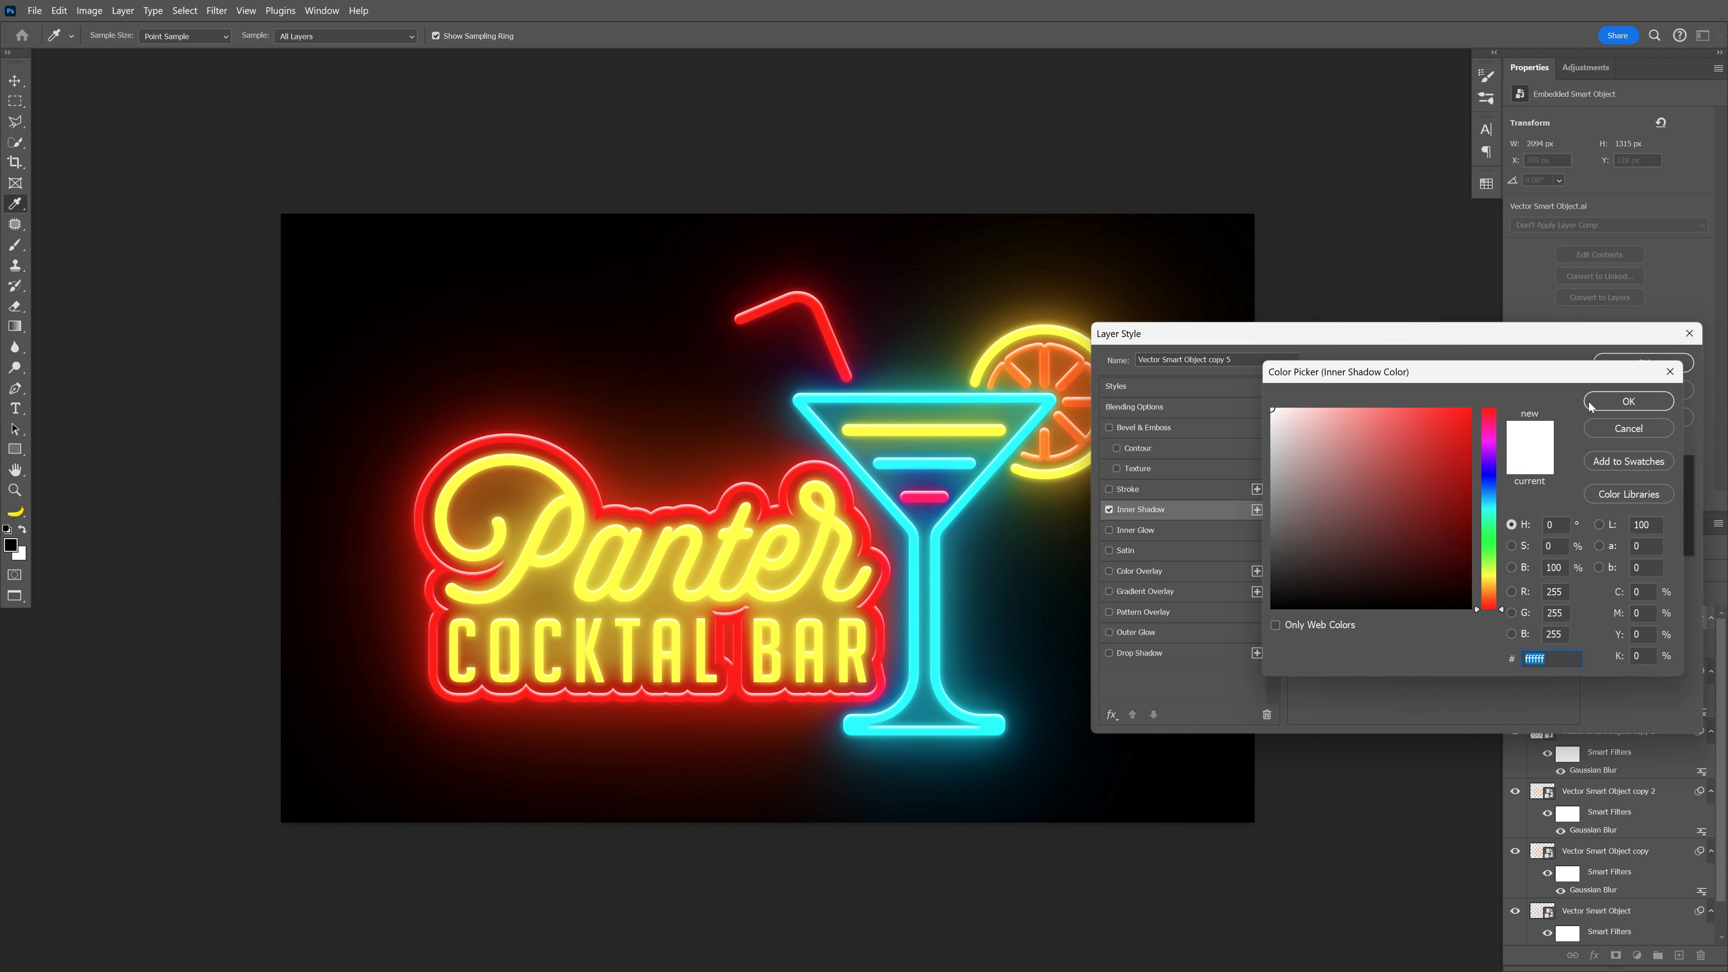
click(1597, 414)
Step: Fine-tune the inner shadow's angle around 90°, keeping a distance of 8 px and a size of 7 px
click(1403, 461)
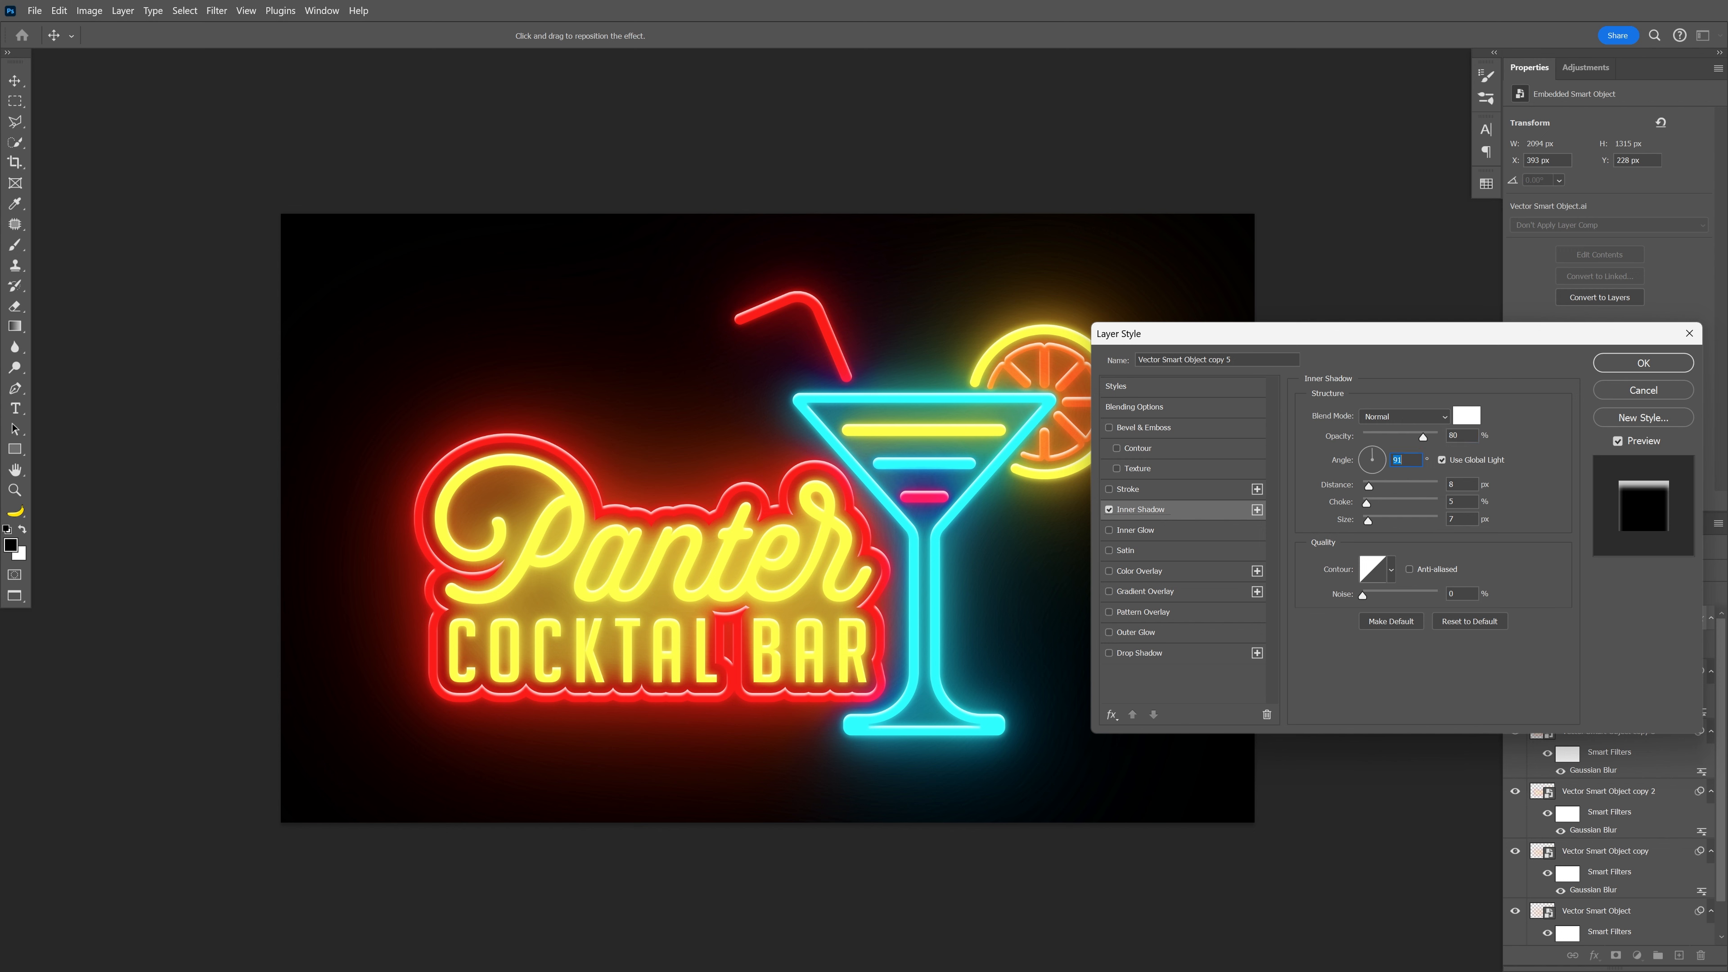
key(Up)
key(Up)
key(Up)
key(Down)
key(Down)
key(Down)
key(Down)
key(Down)
key(Down)
click(1456, 483)
click(1459, 519)
Step: Add a white Inner Glow in Overlay mode at 100% opacity, with 32% choke and a size of 14 px
click(1157, 530)
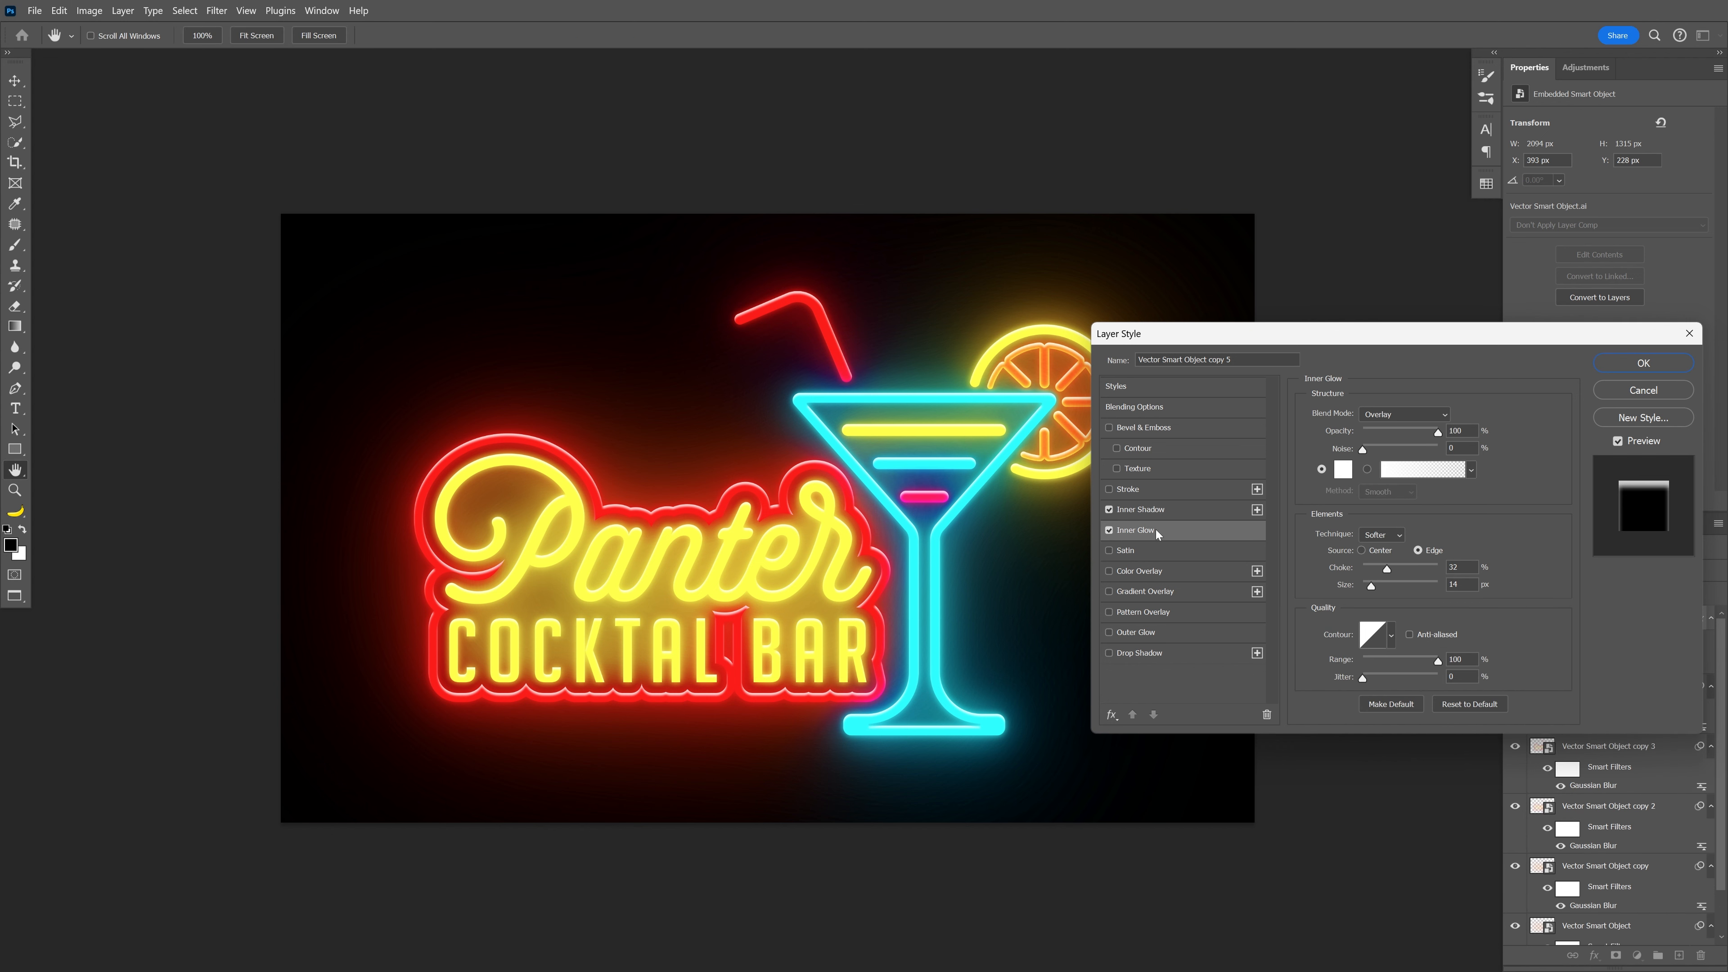
click(1401, 416)
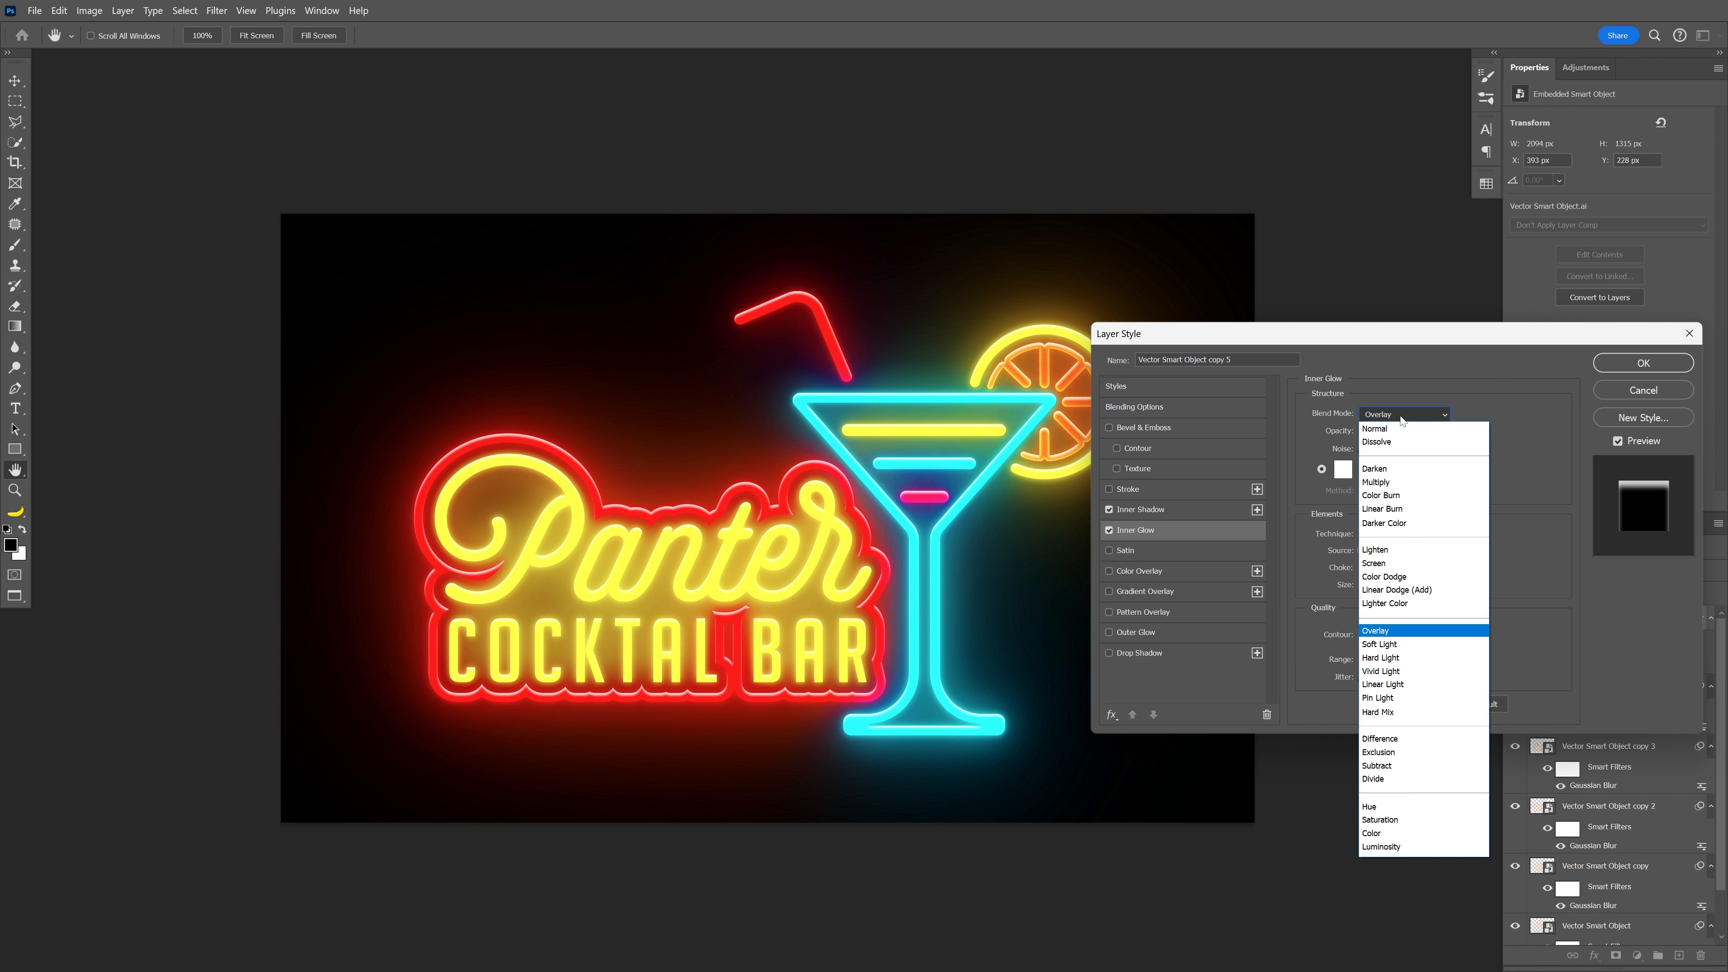
click(1401, 416)
key(Tab)
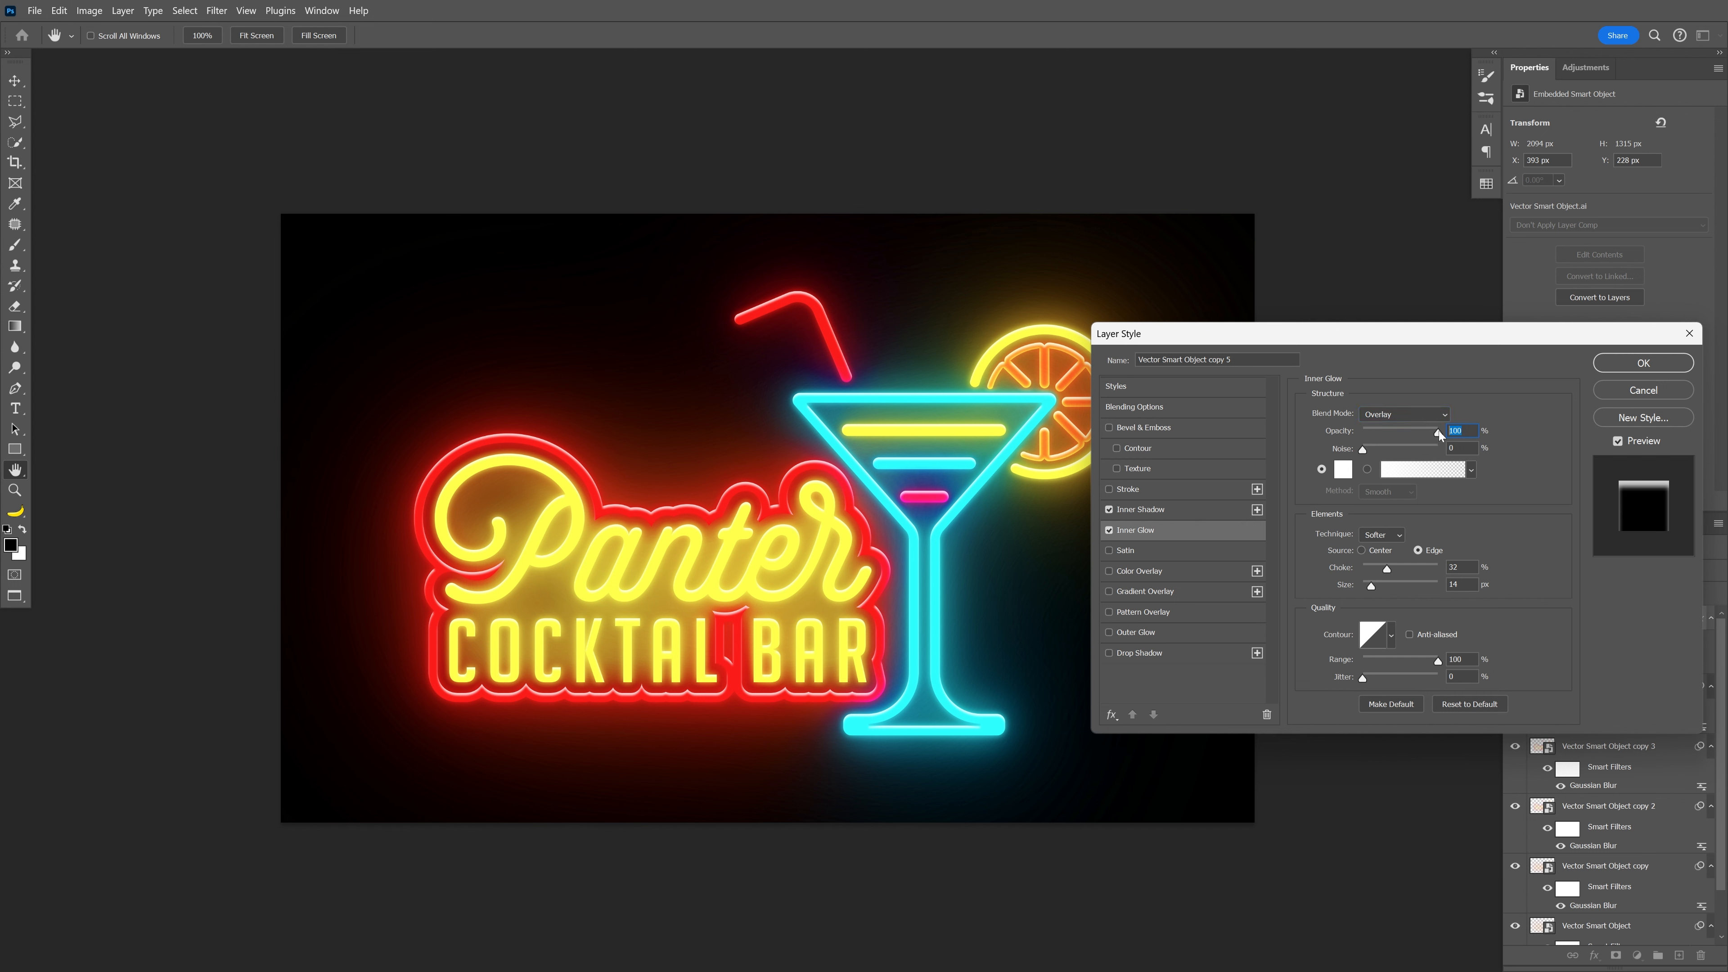
click(1343, 472)
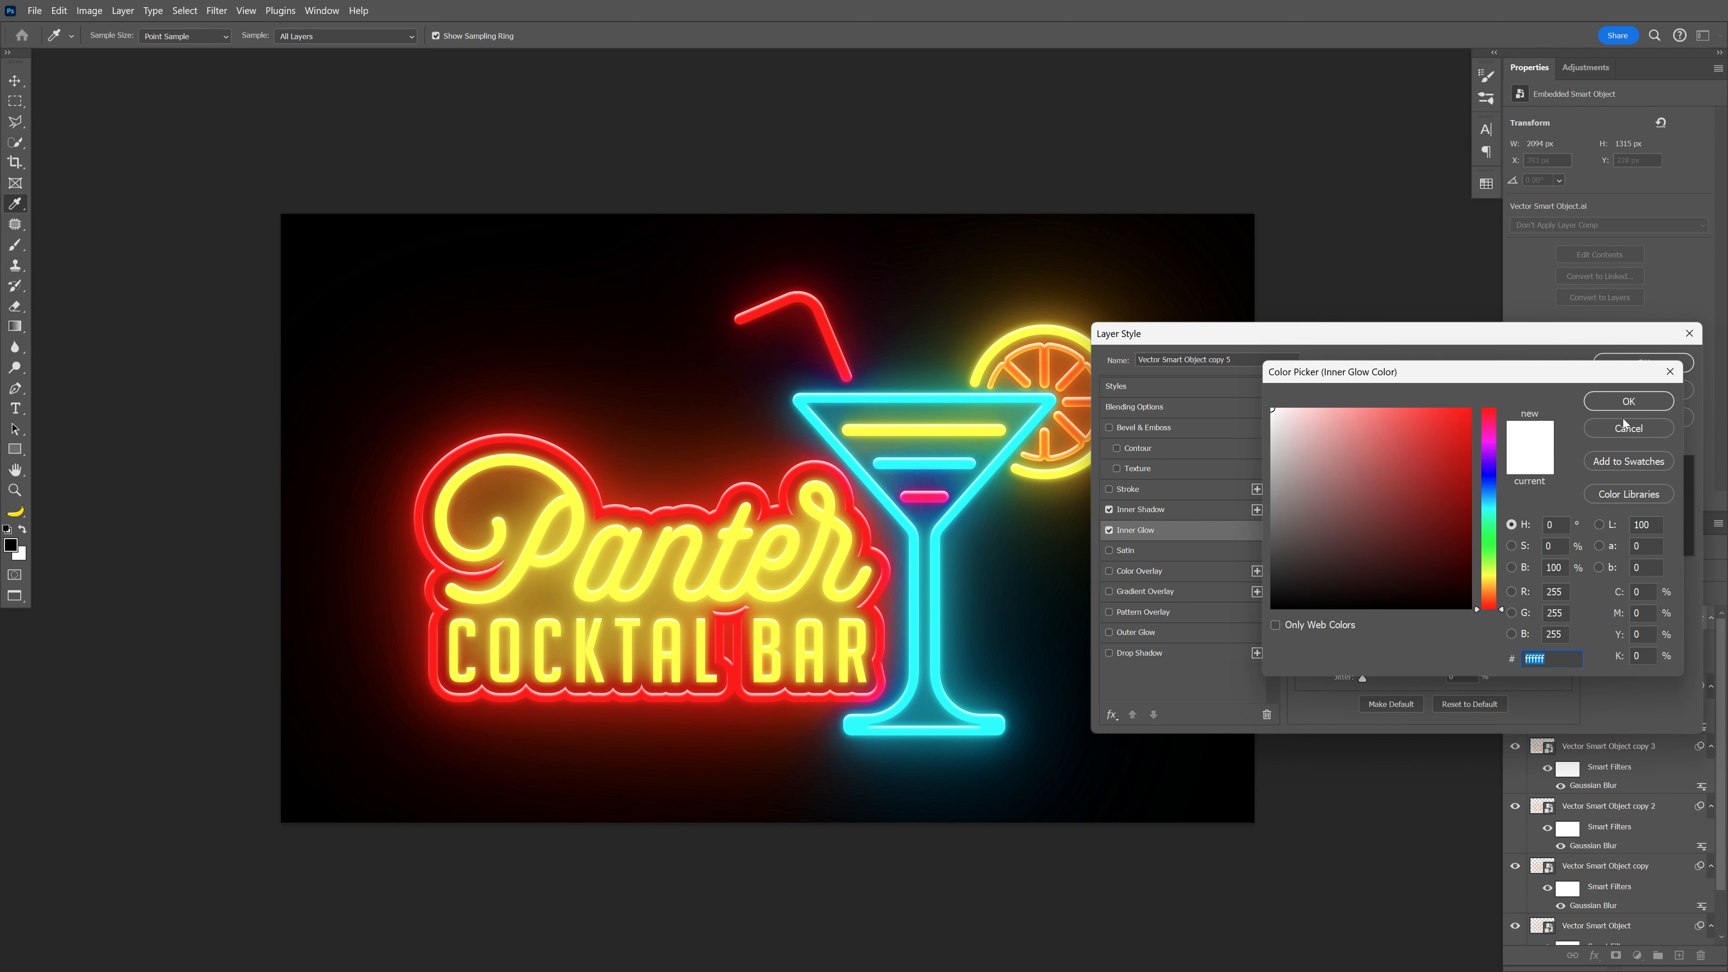
click(1628, 403)
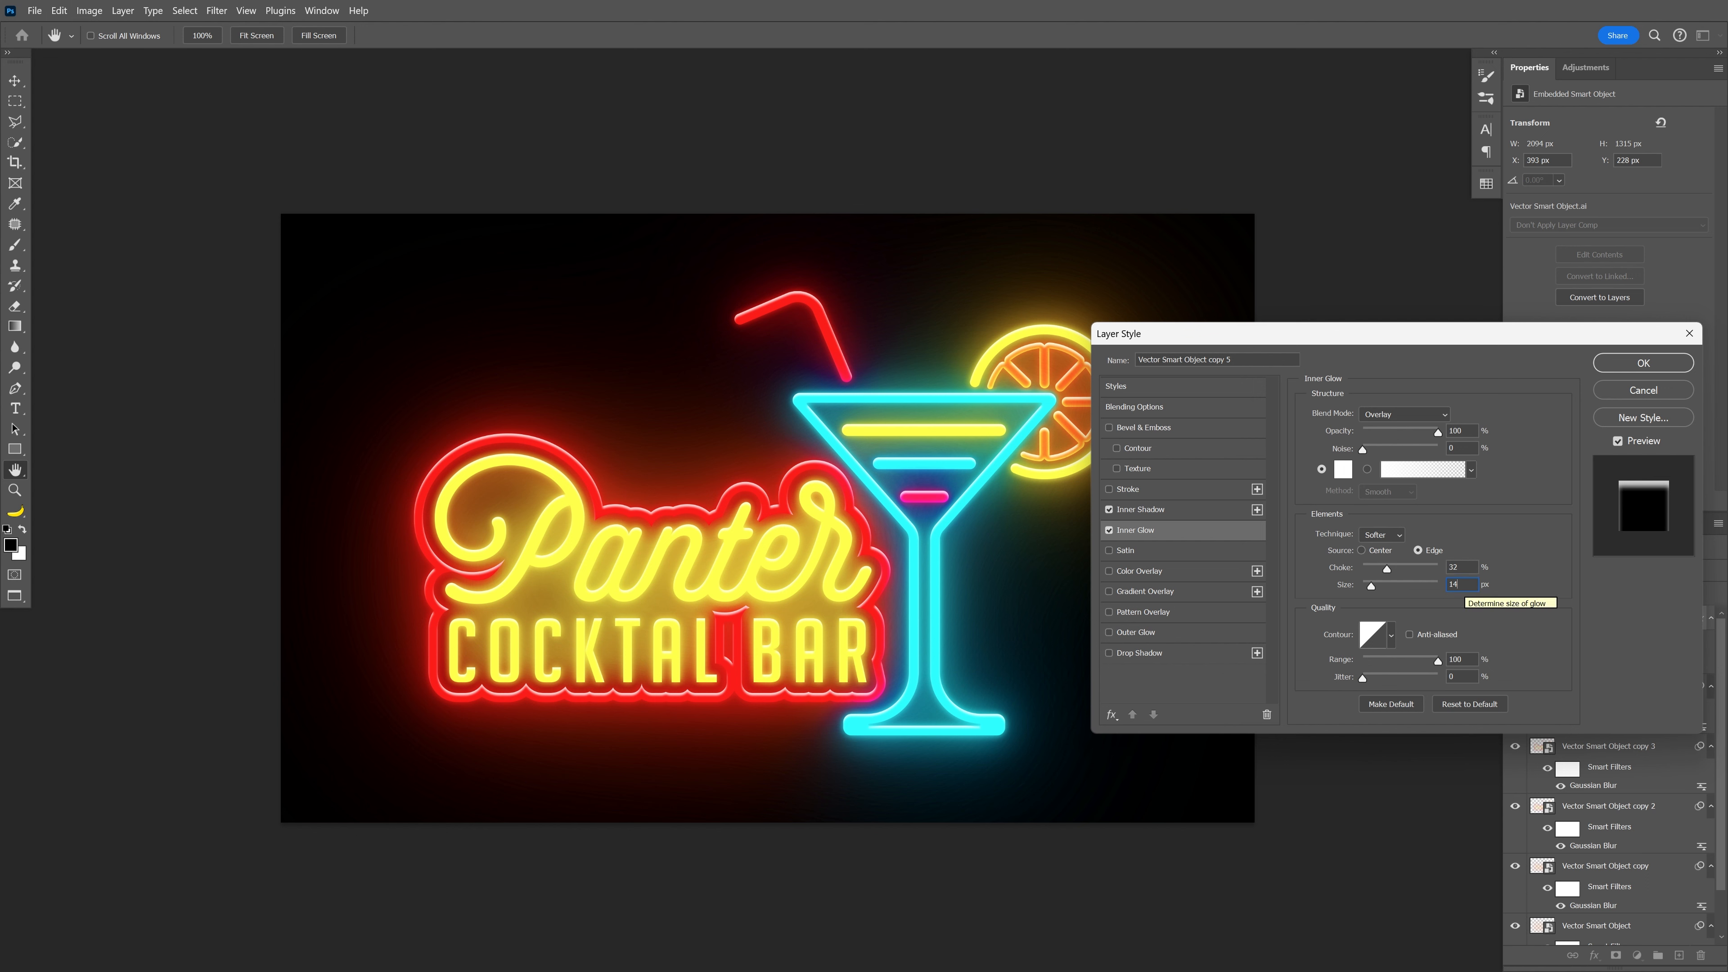
Step: Add a Drop Shadow in Multiply mode at 34% opacity, coloured dark red 490505
click(1154, 655)
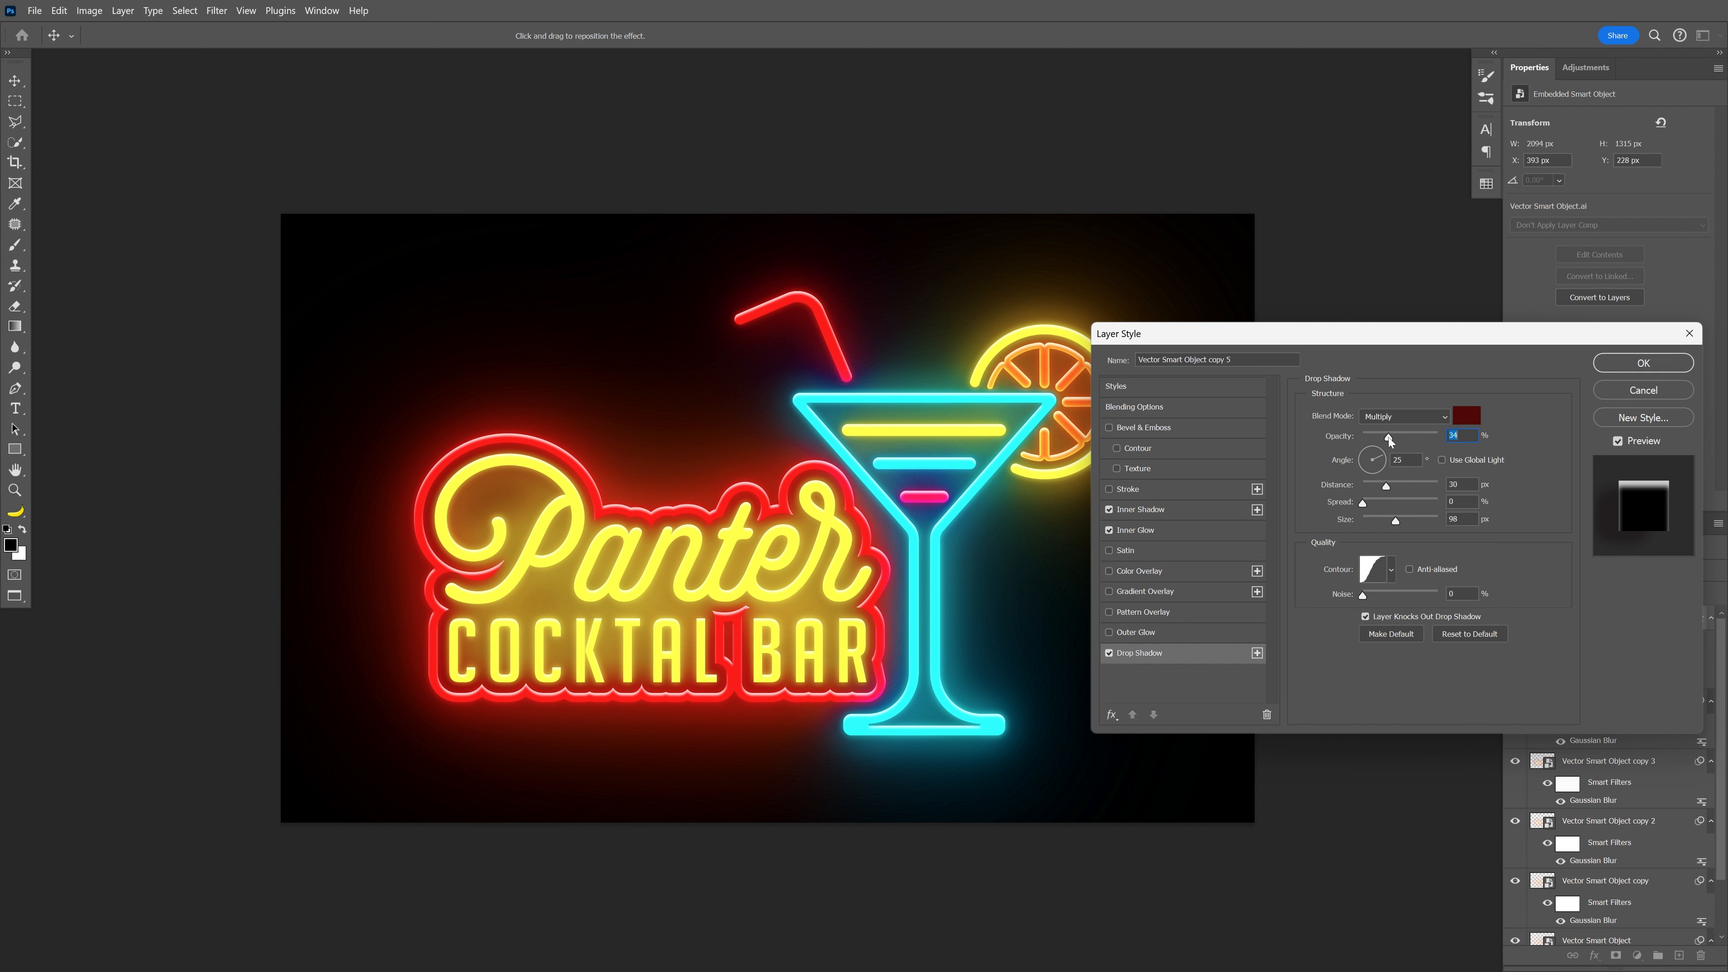
click(1467, 416)
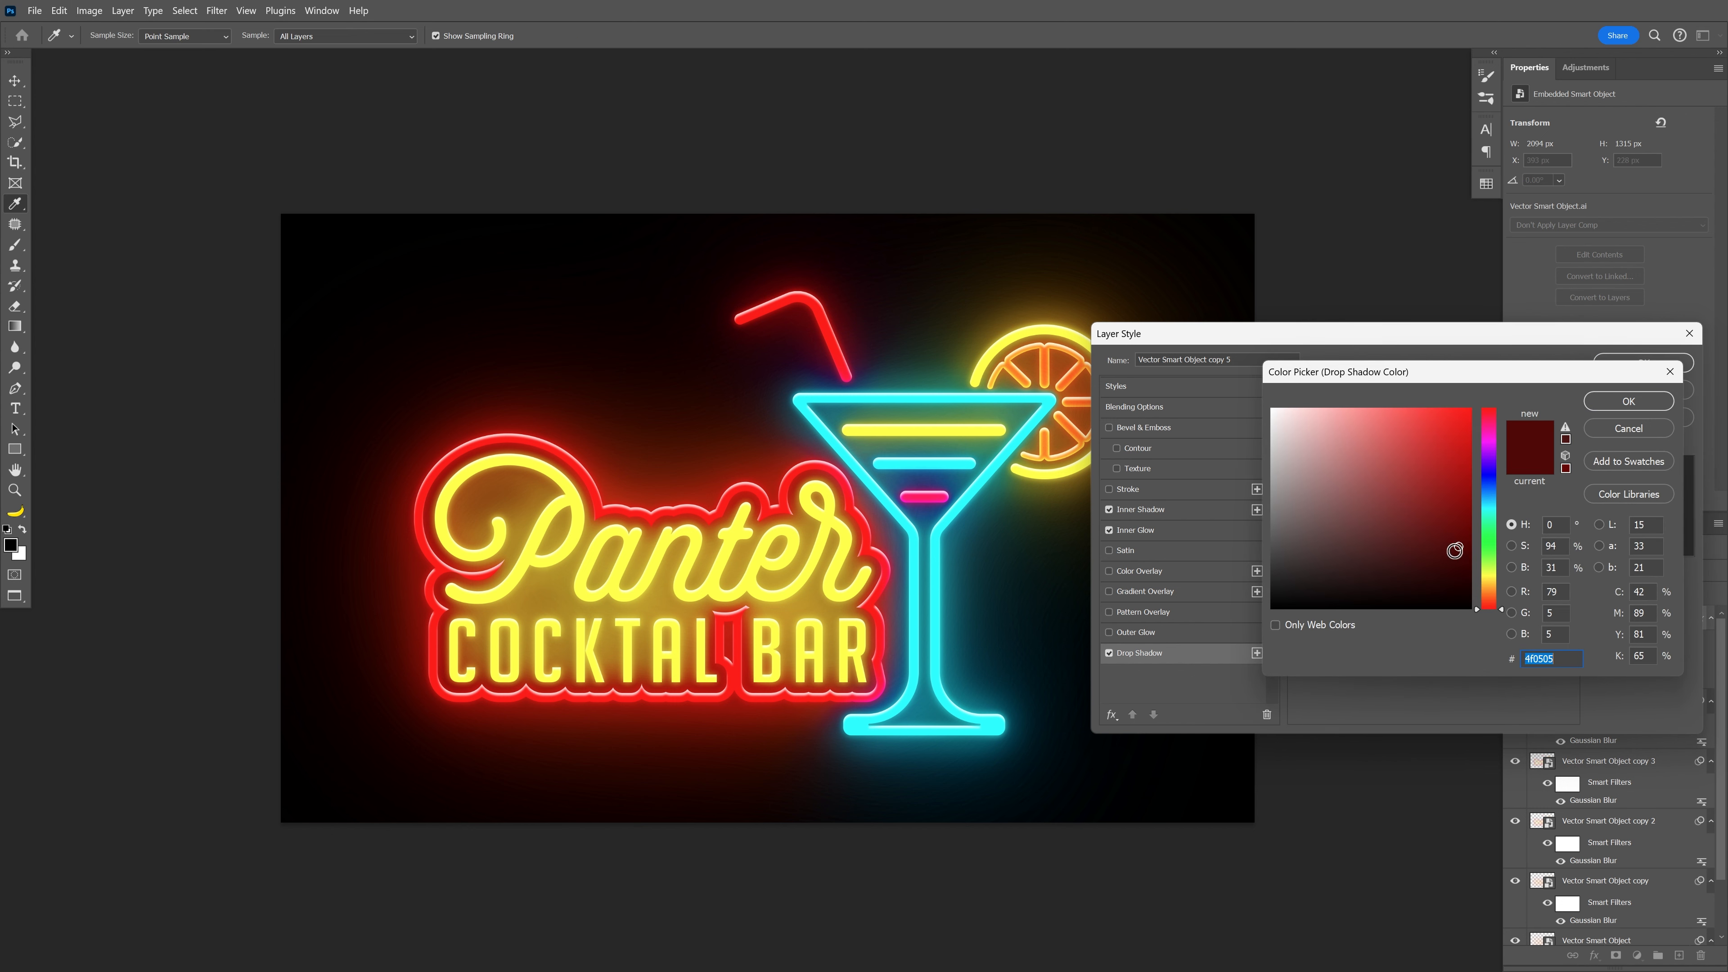
click(1459, 550)
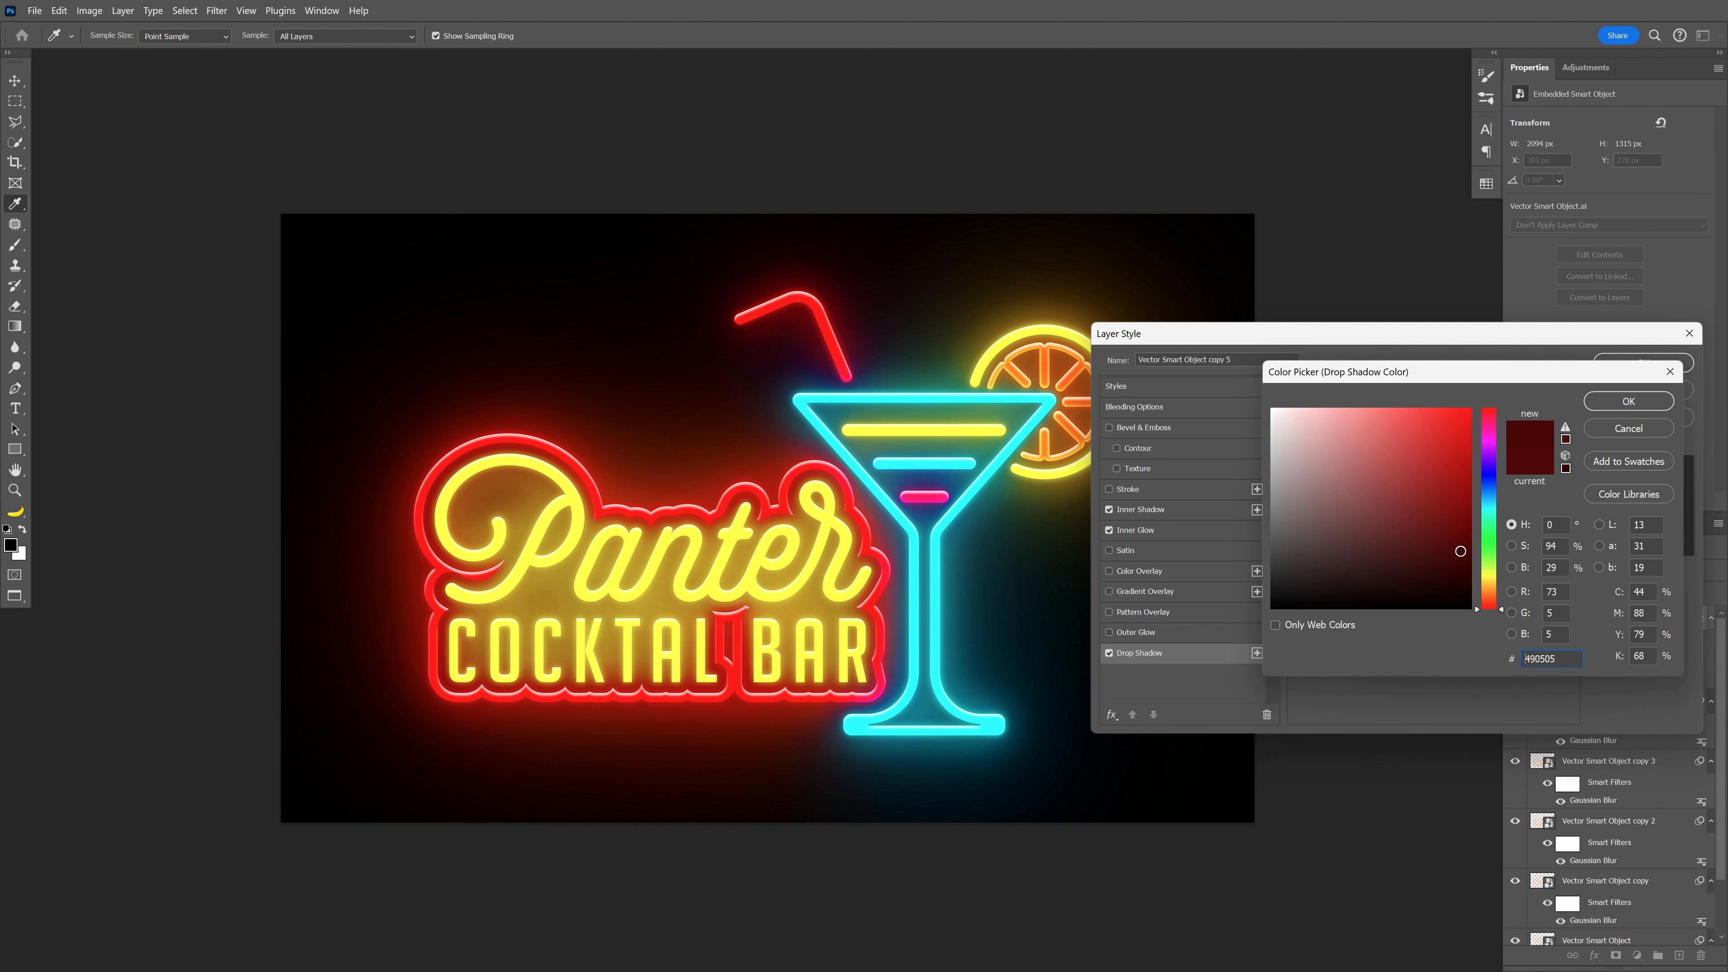
click(1628, 401)
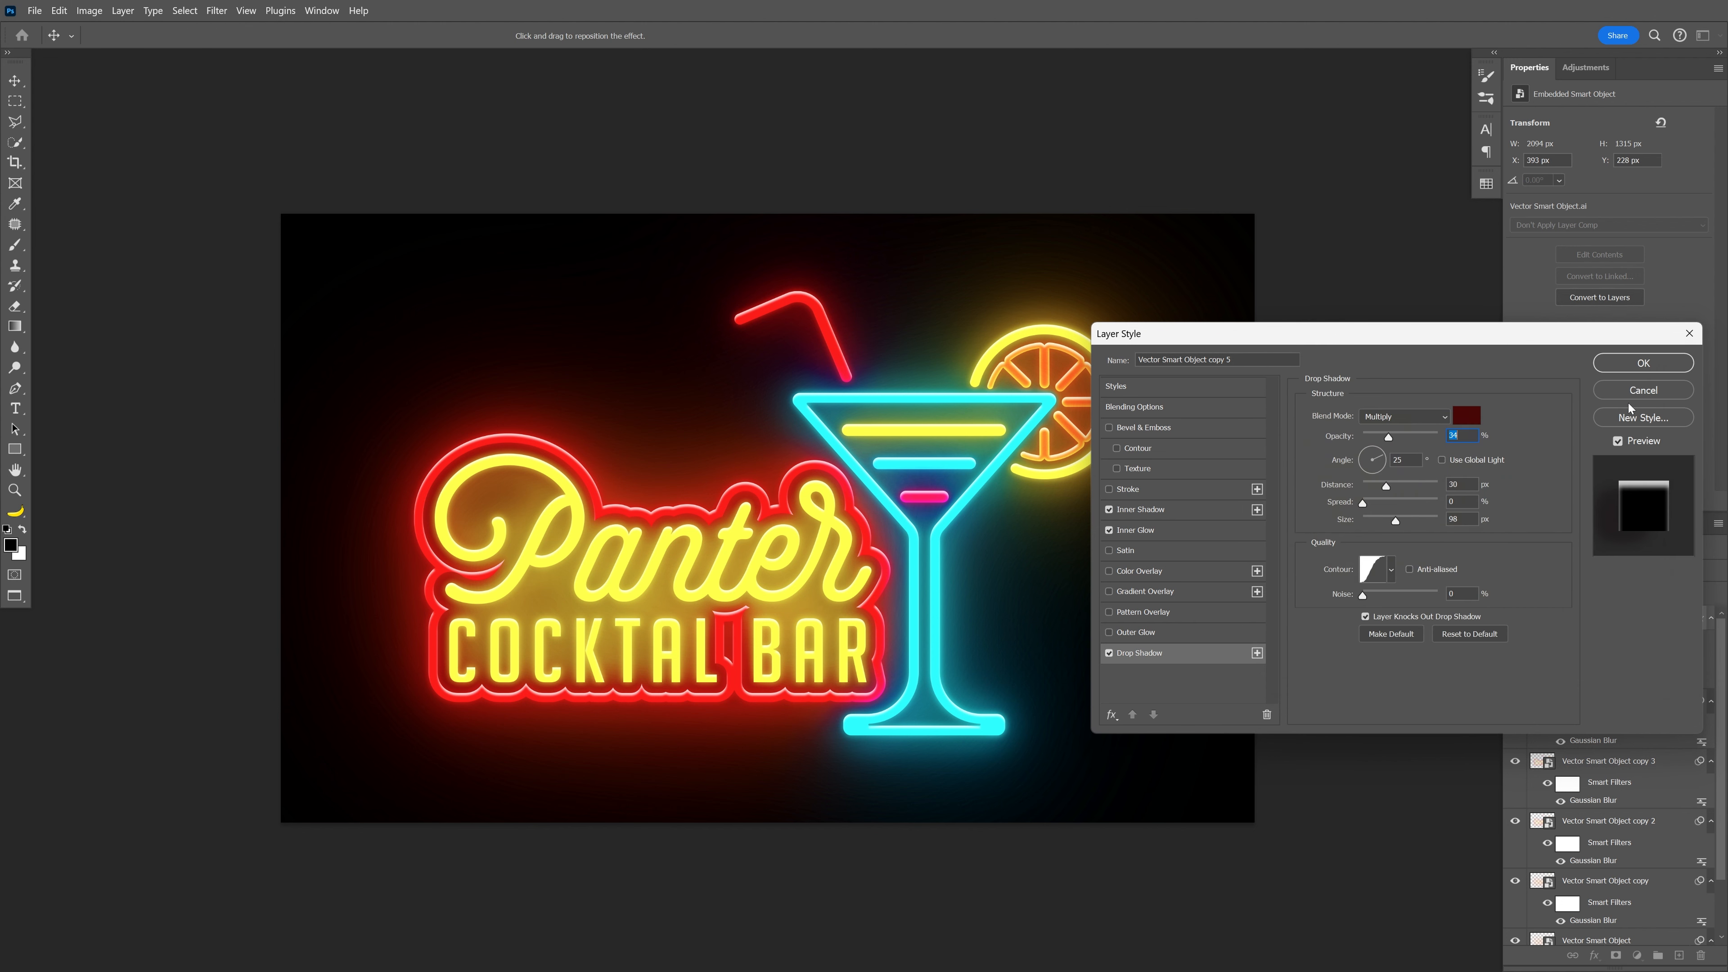
Step: Set the drop shadow's distance to 29 px with a linear contour and apply the layer style
click(1385, 484)
click(1392, 570)
click(1296, 605)
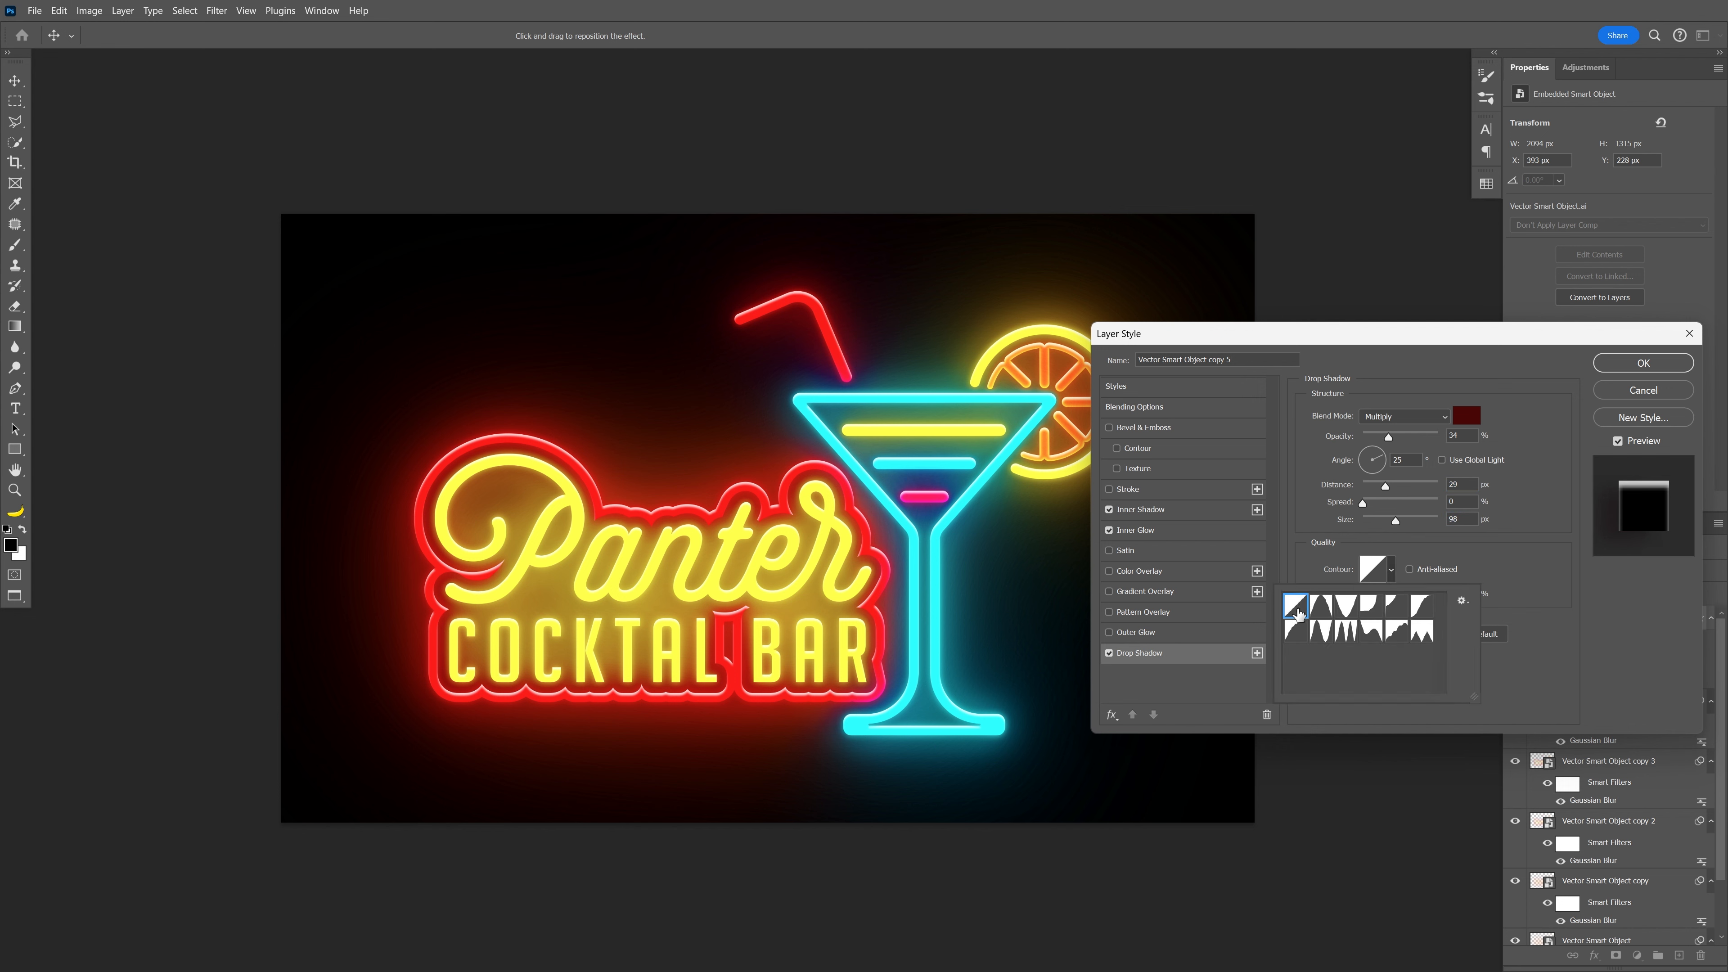
click(1644, 367)
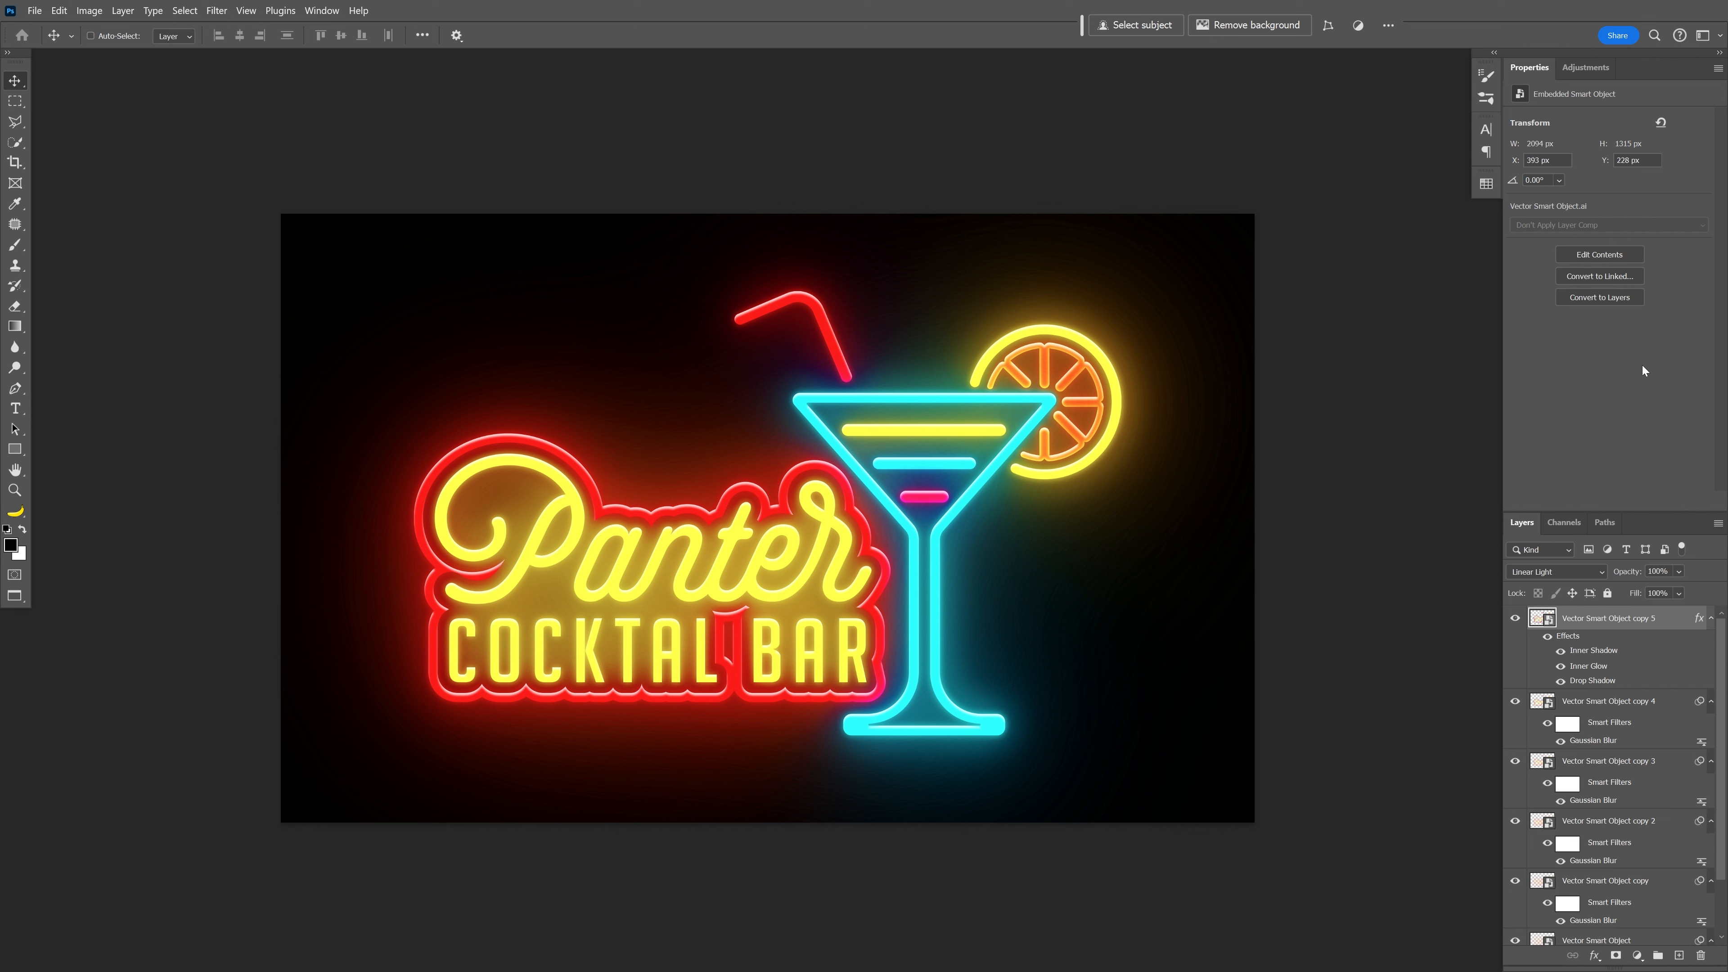
Step: Duplicate the styled top layer and remove the Drop Shadow effect from the duplicate
key(ctrl+j)
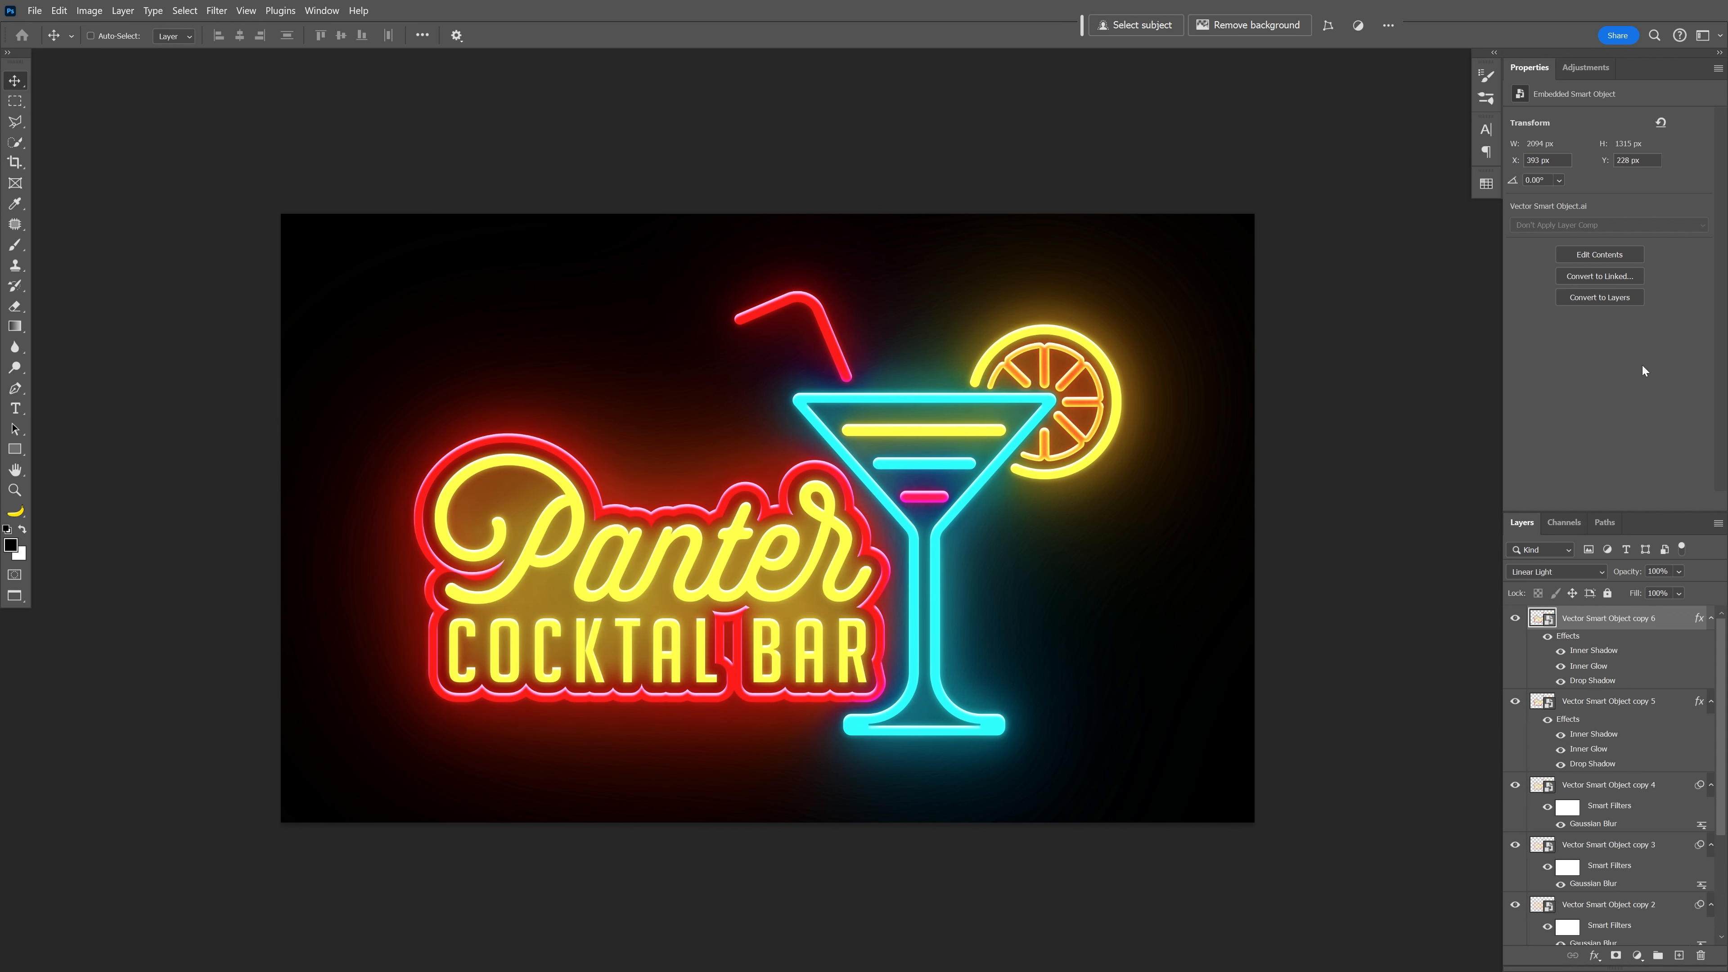
drag(1599, 681, 1701, 955)
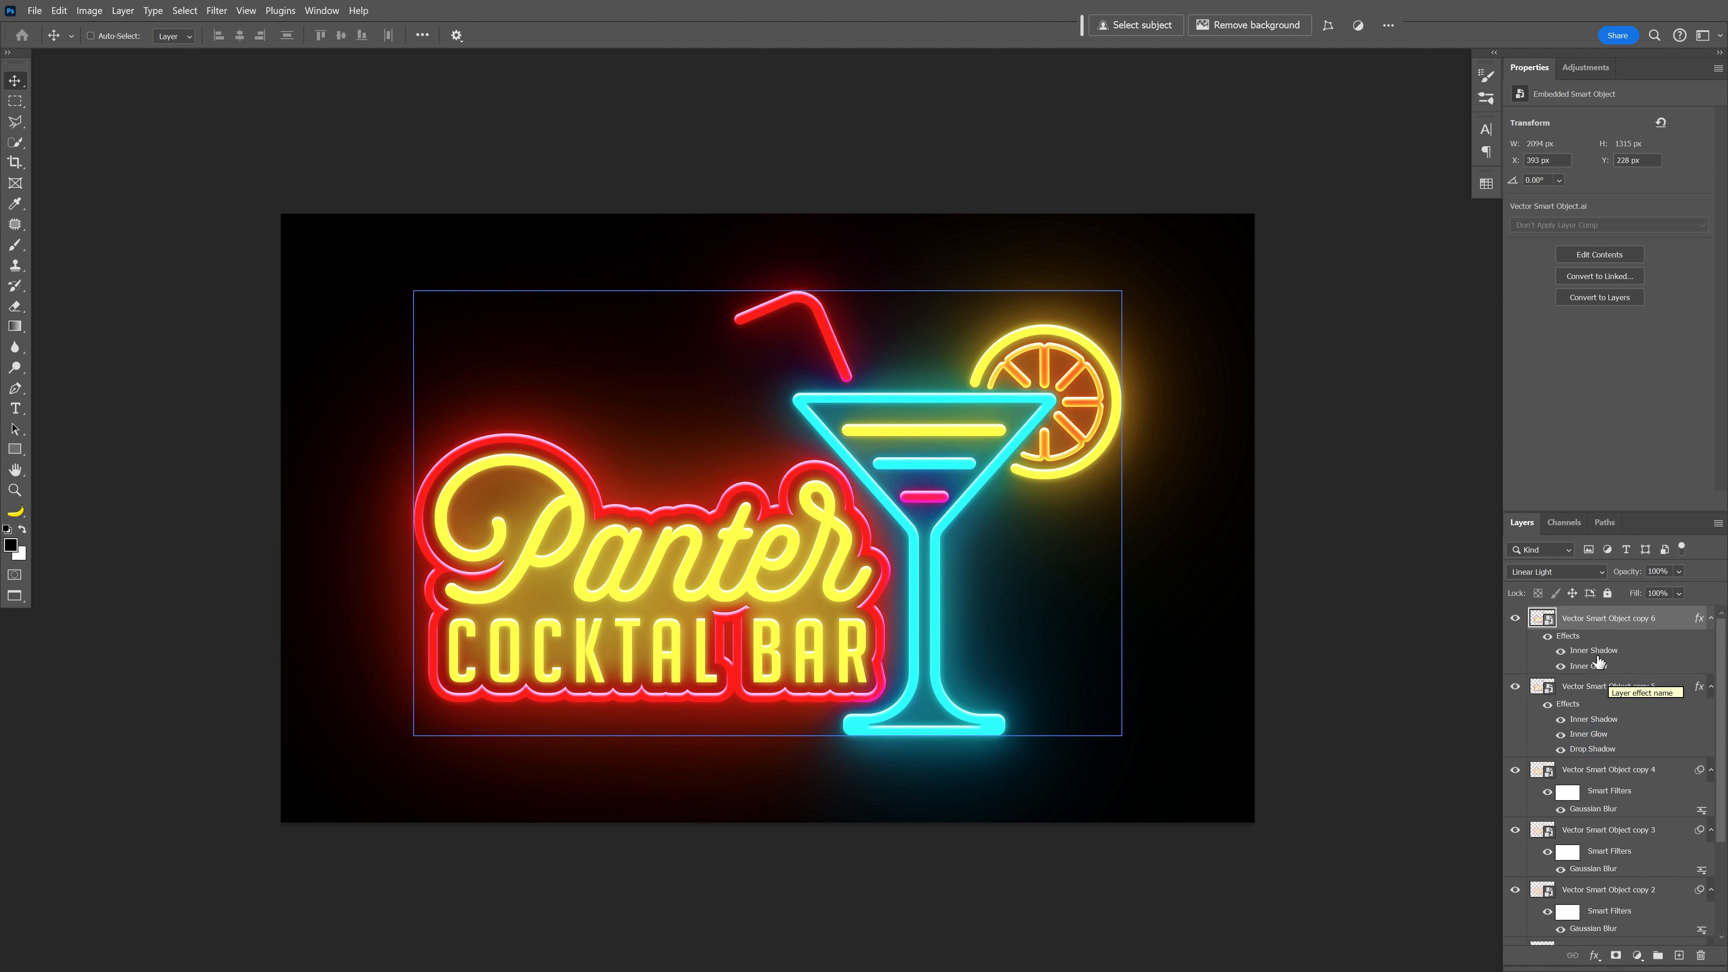
Step: Remove the Inner Shadow from the top artwork copy and add an Outer Glow coloured cyan 0ce0f3
drag(1646, 719, 1702, 955)
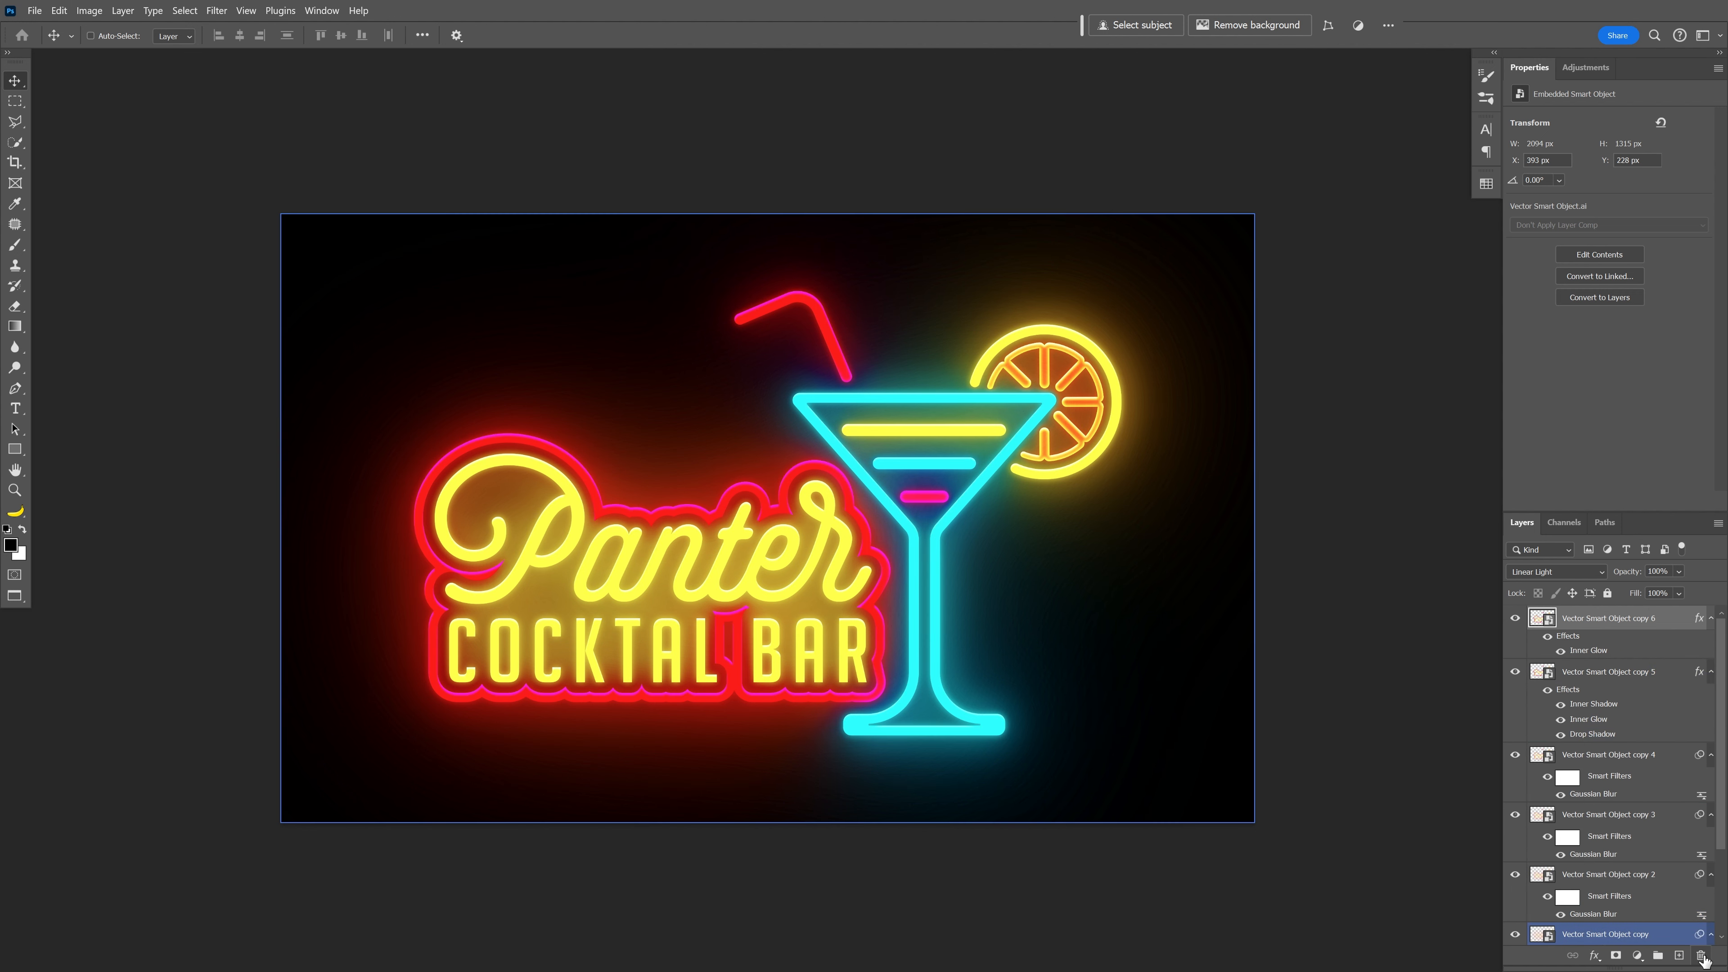
double_click(1592, 651)
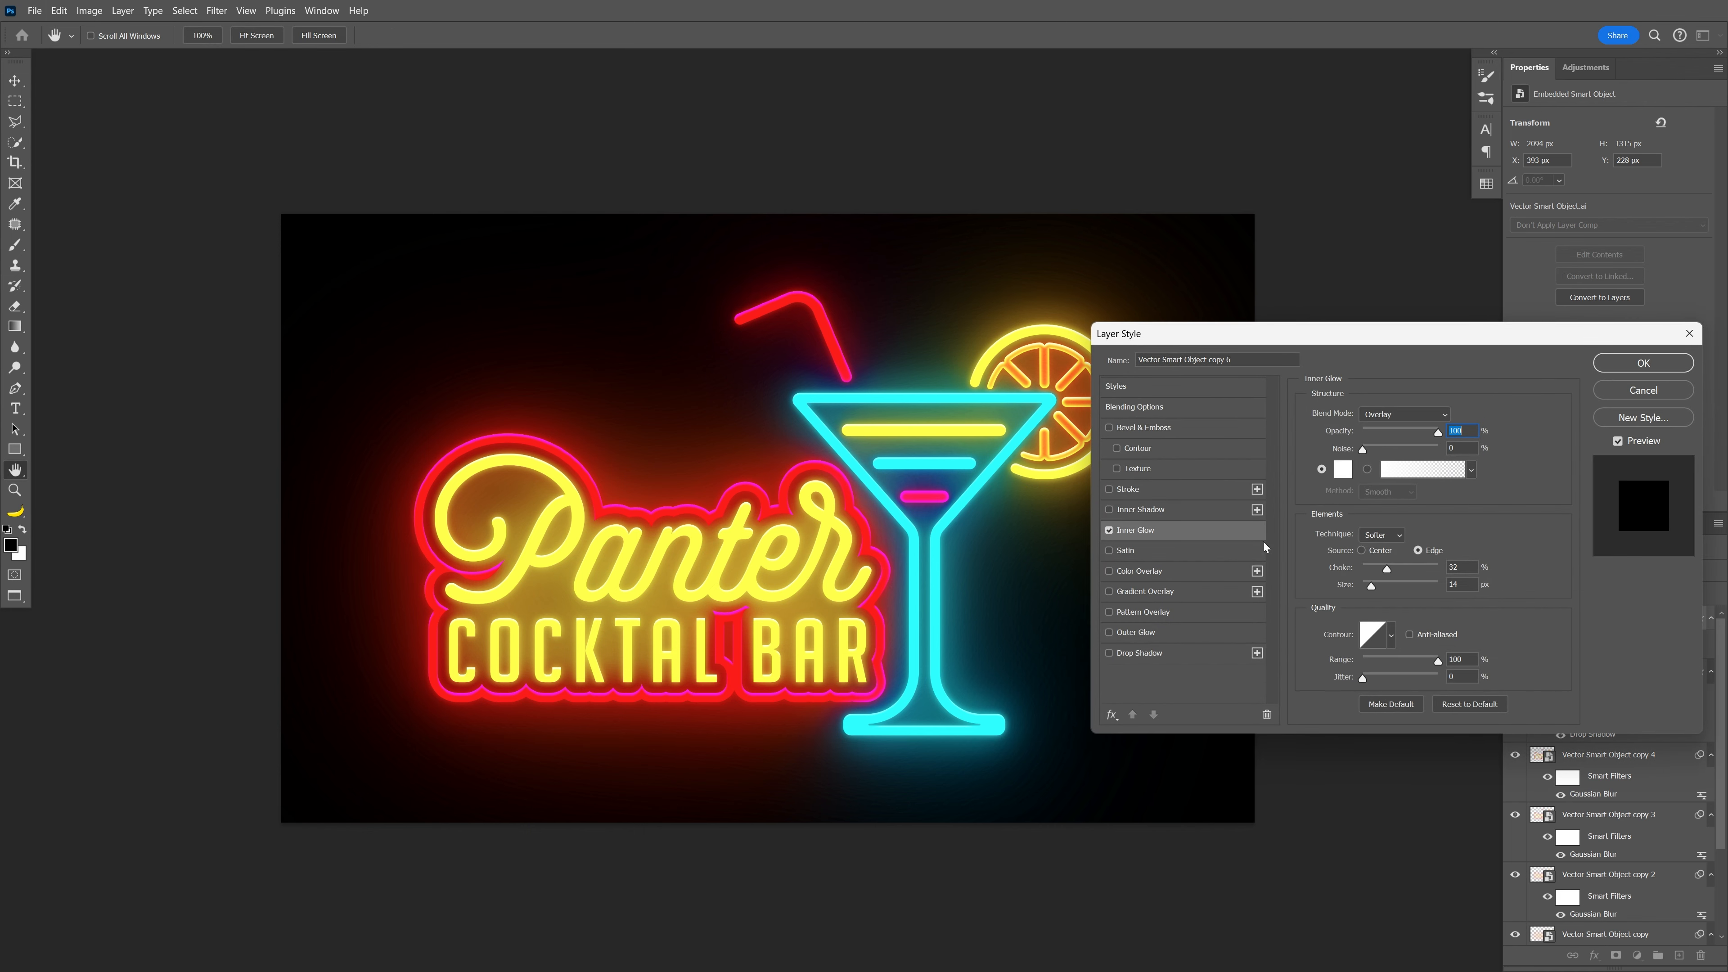
click(1141, 633)
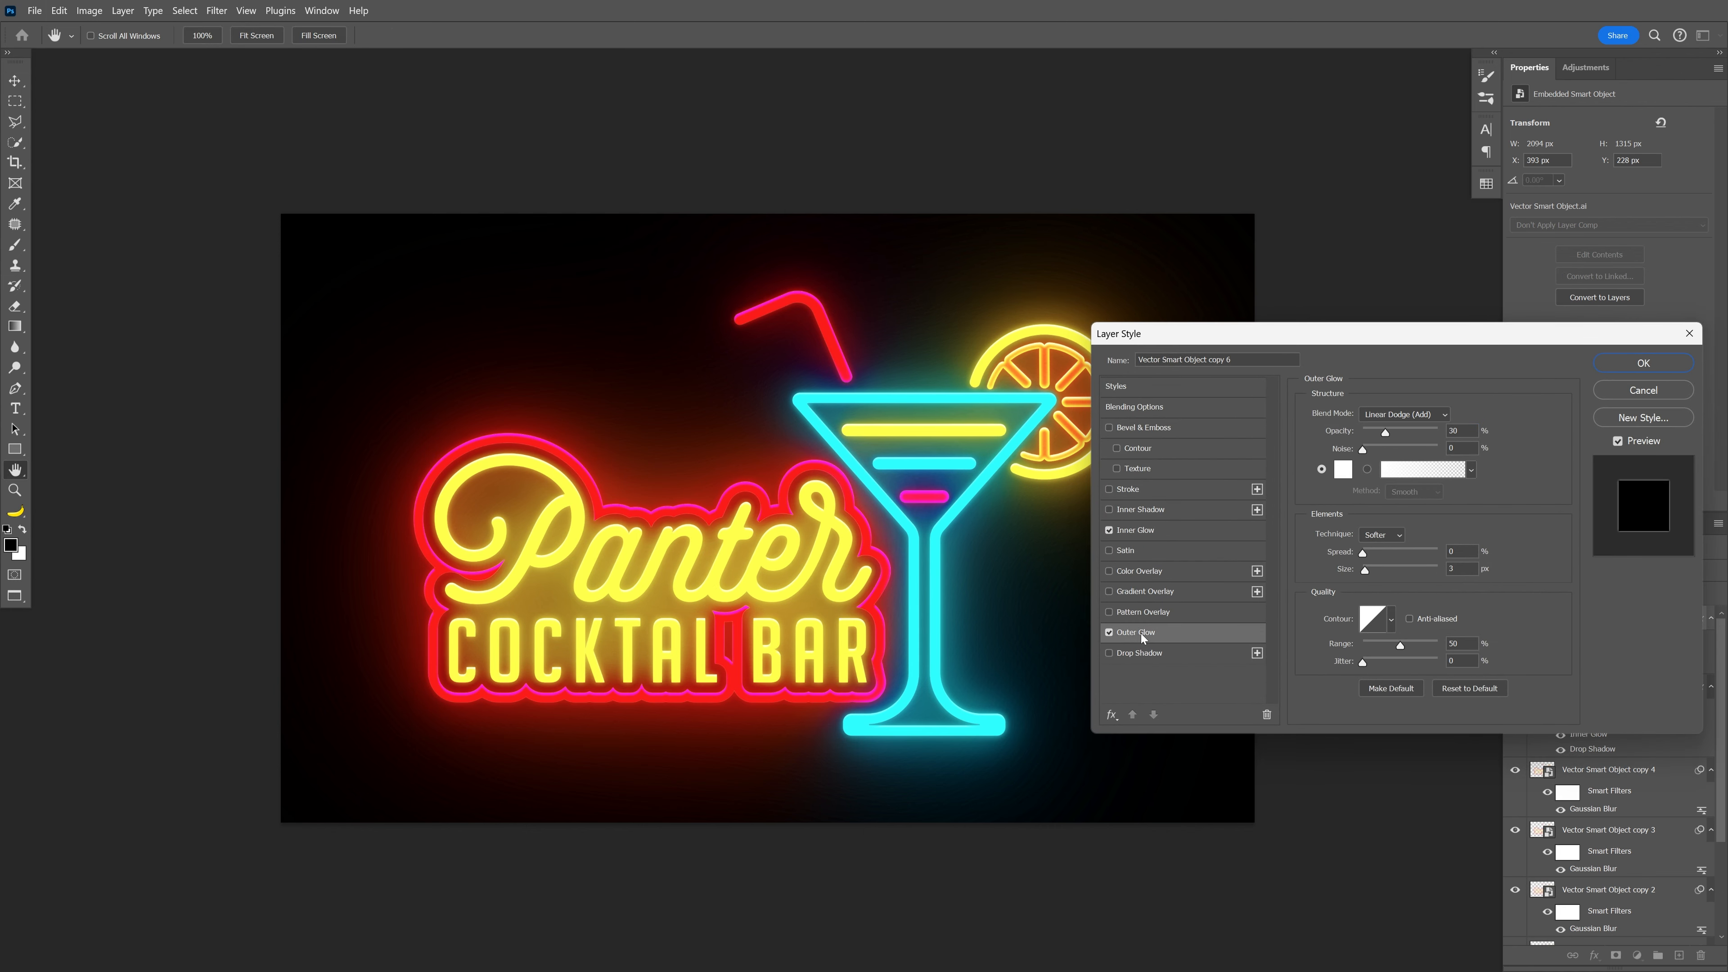
click(1130, 631)
click(1343, 469)
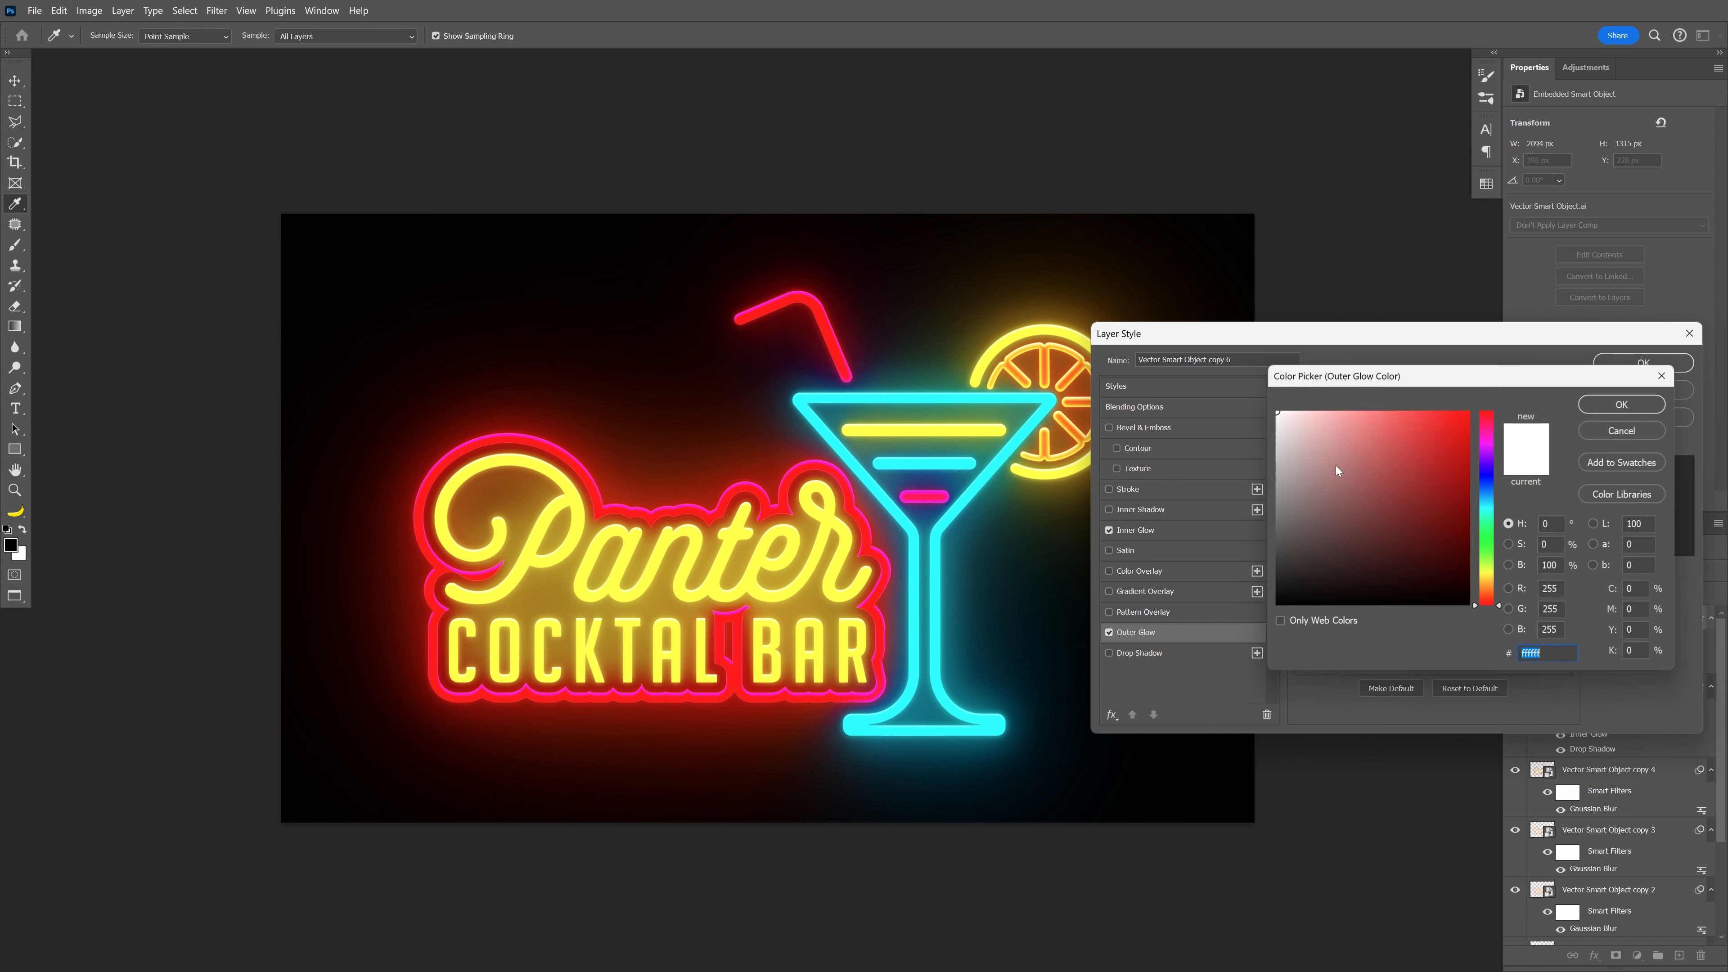
drag(1494, 518, 1496, 509)
click(1469, 417)
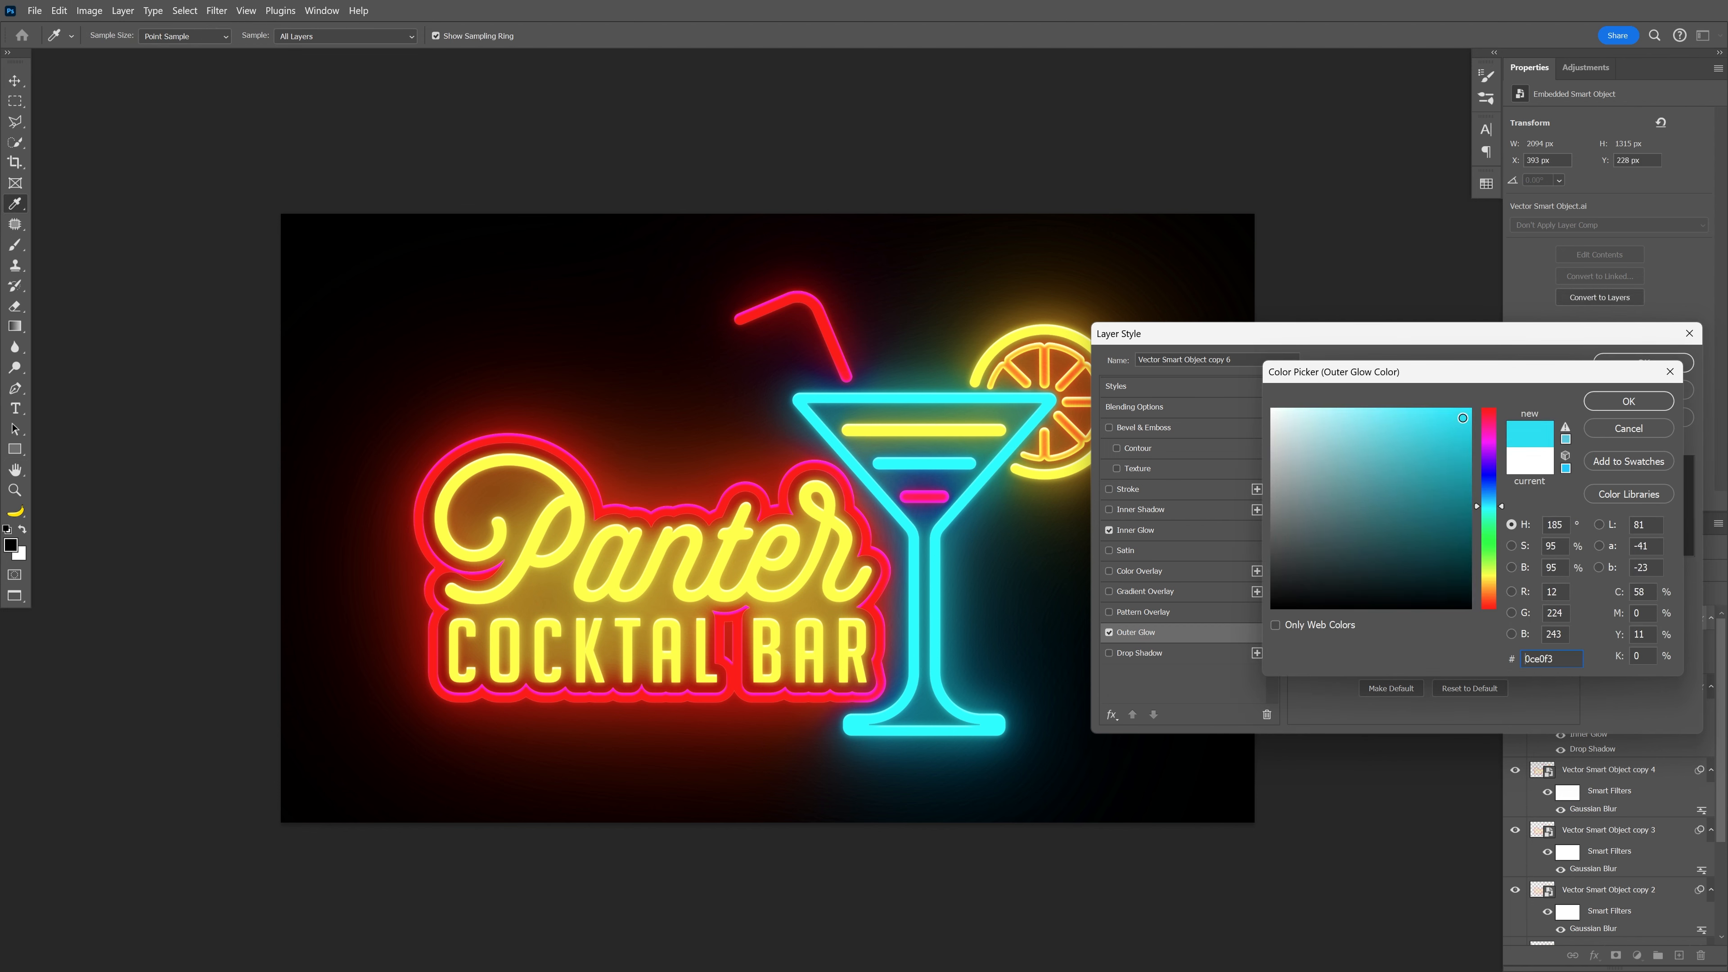
click(1628, 401)
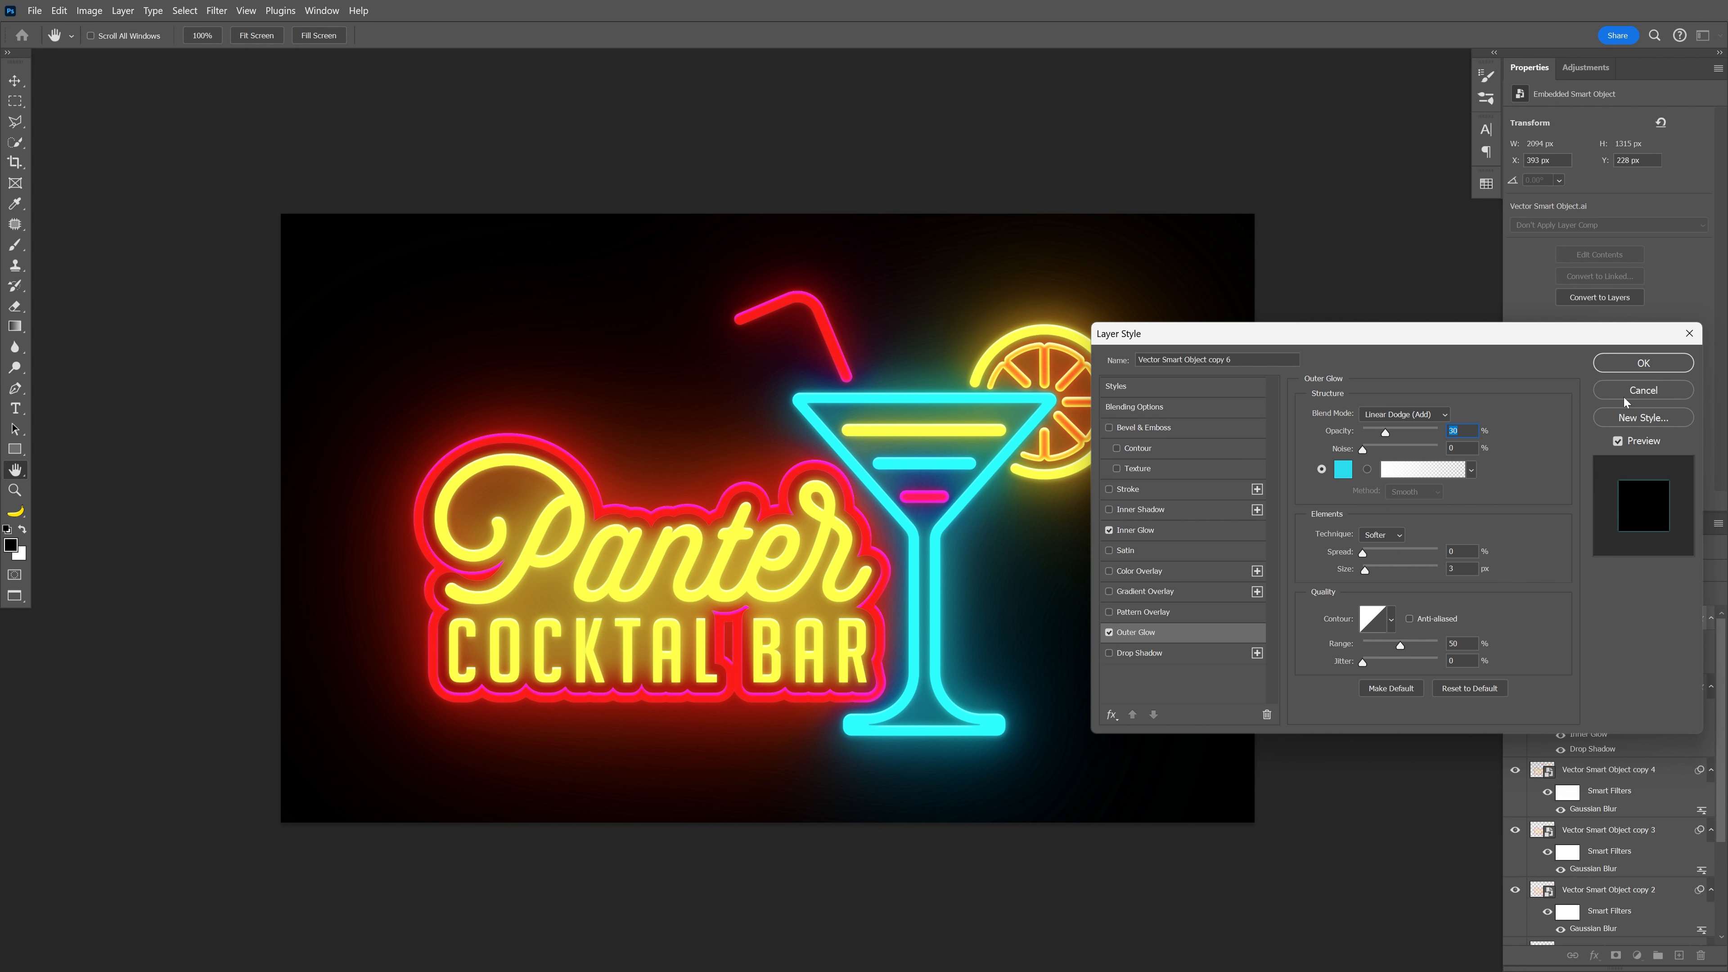
Step: Set the Outer Glow to Overlay with 14% spread and 24 px size, and change the layer's blend mode to Lighter Color
click(1416, 415)
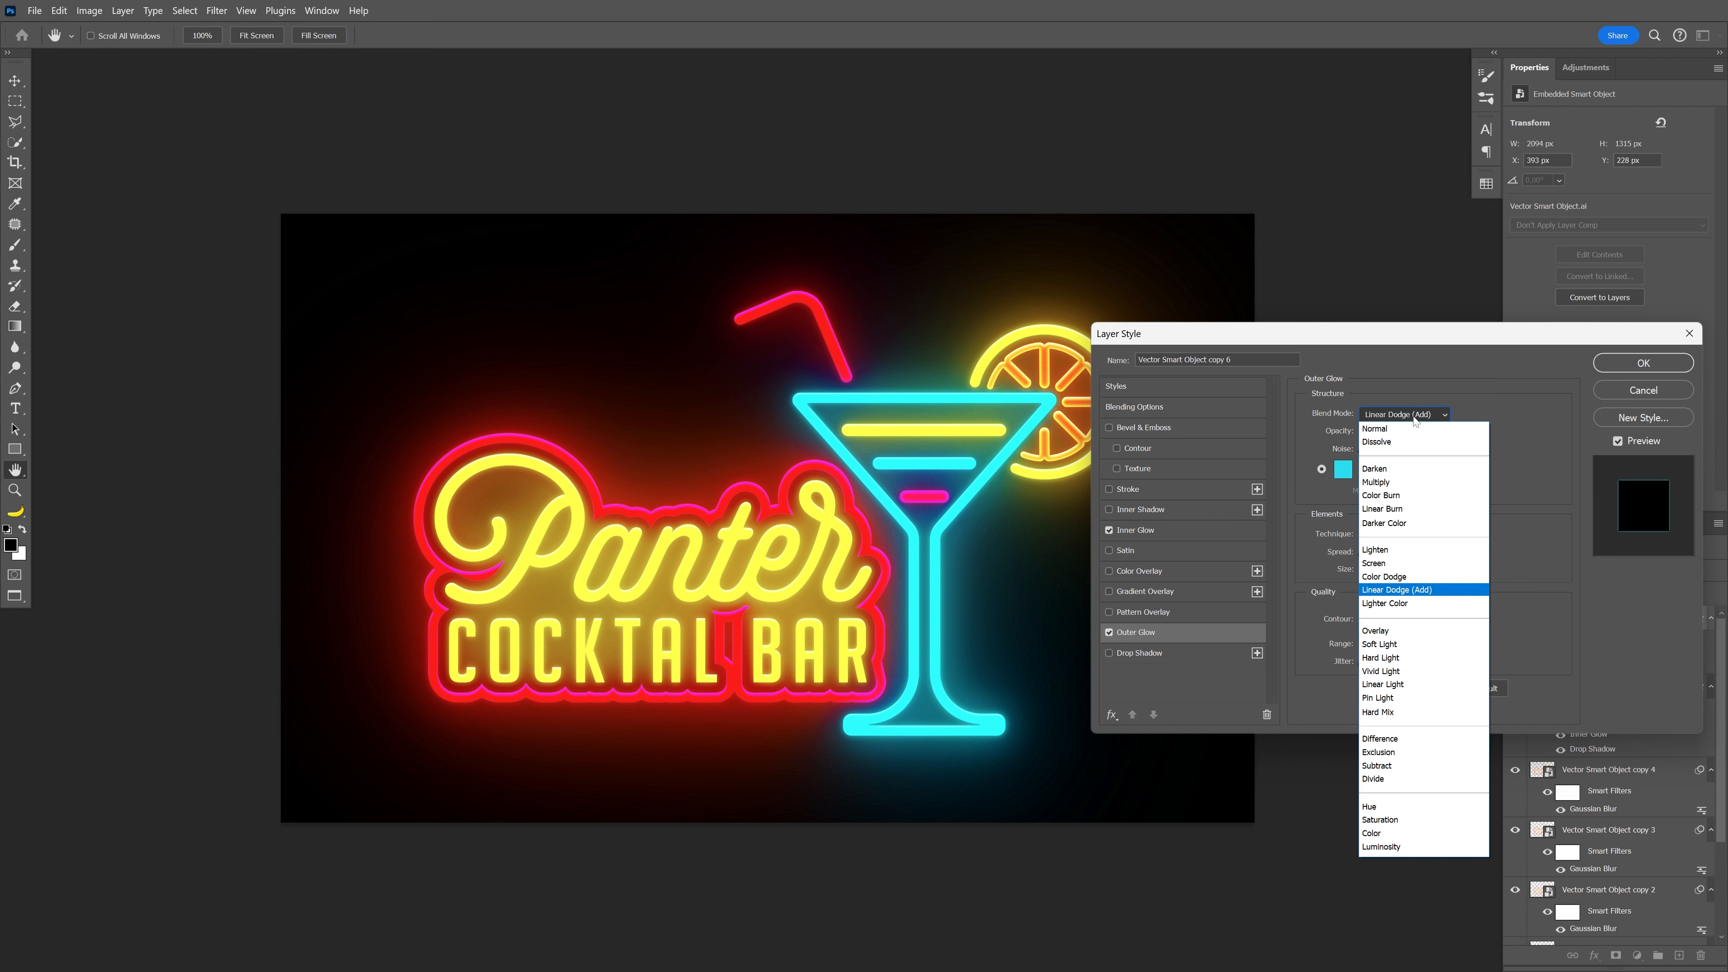
click(1396, 631)
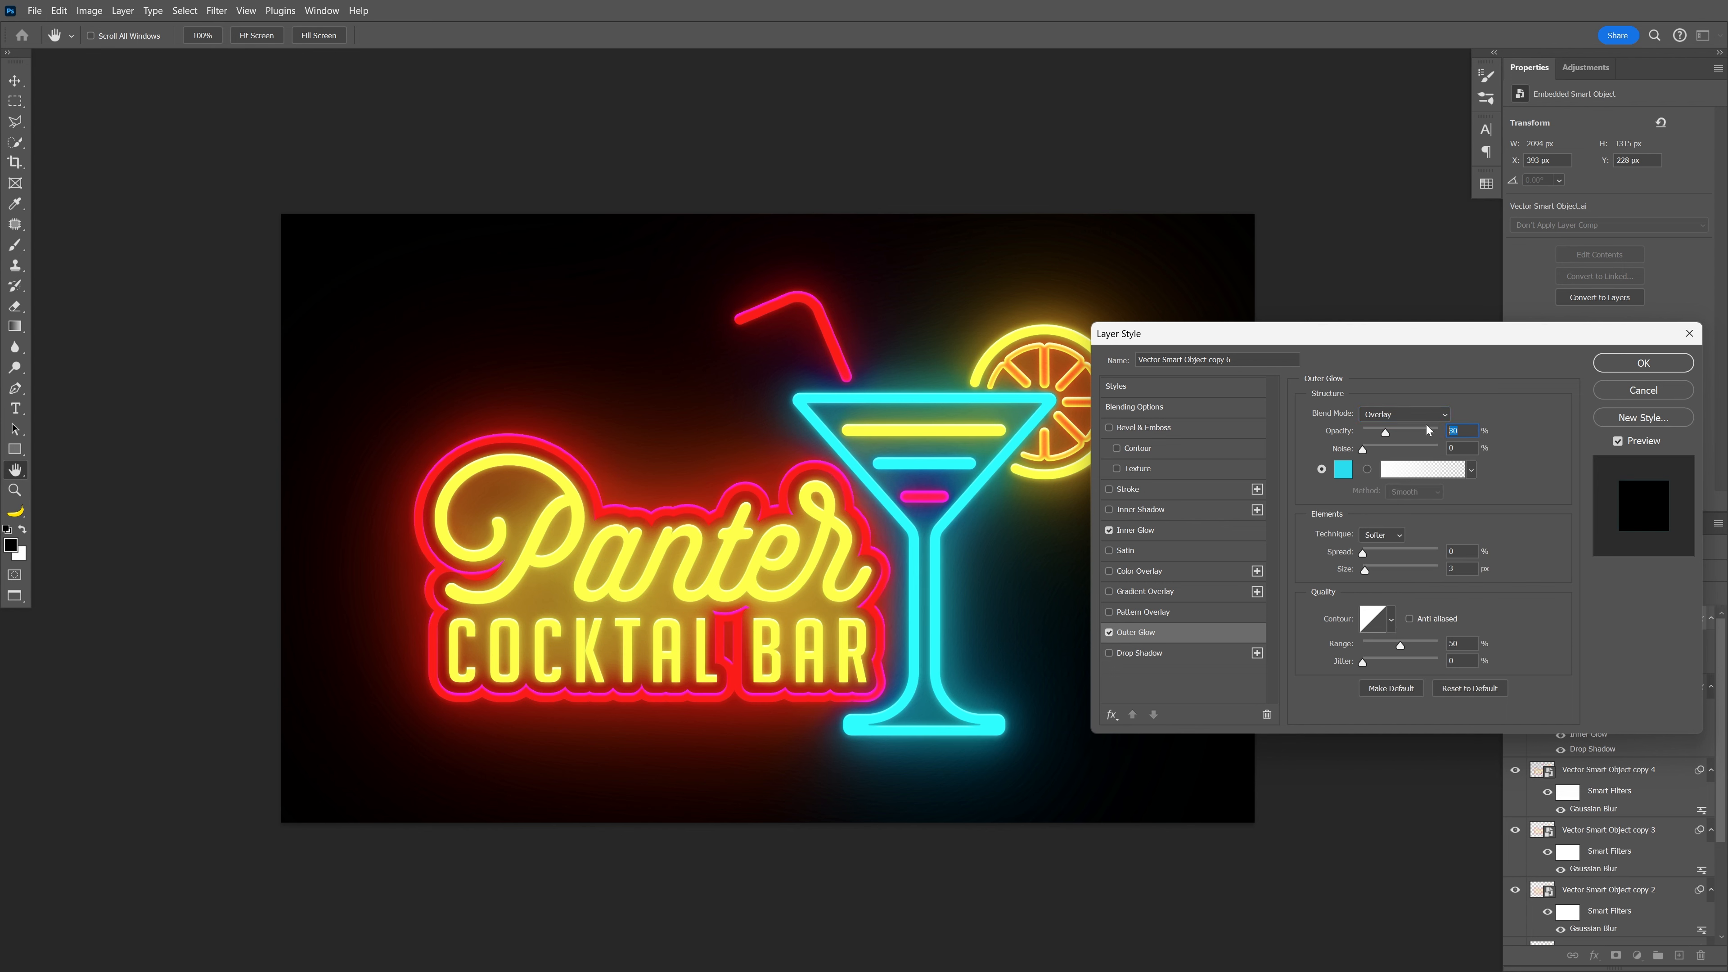
drag(1370, 557, 1375, 572)
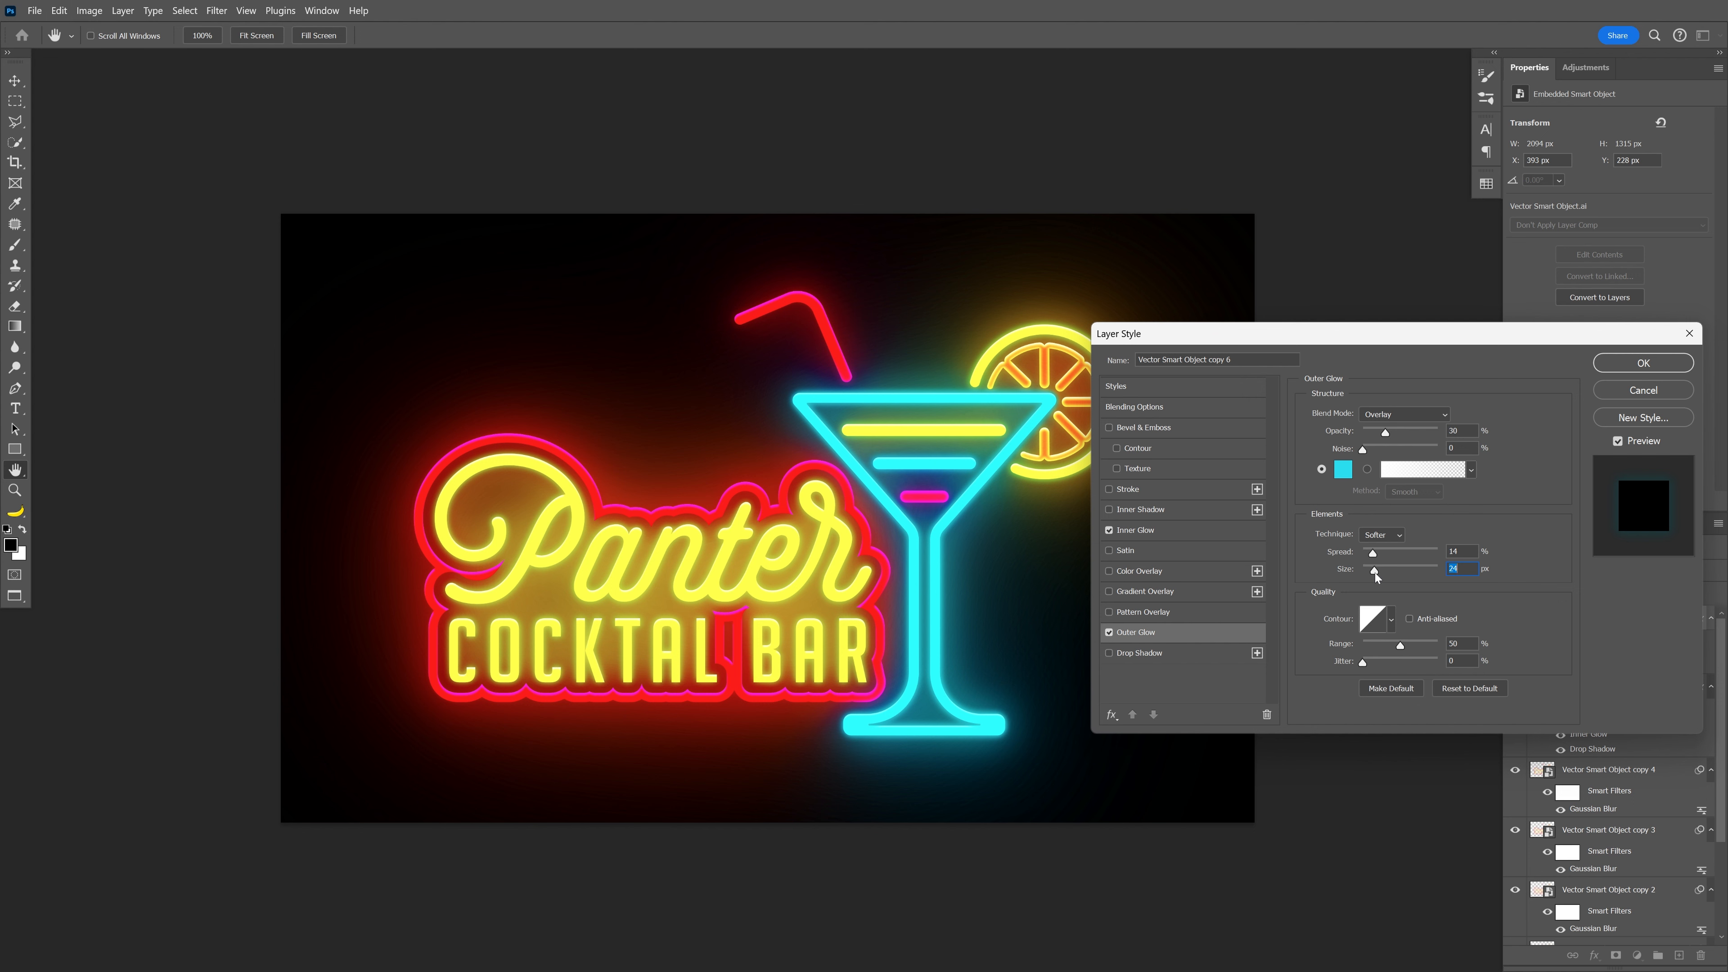
click(1660, 367)
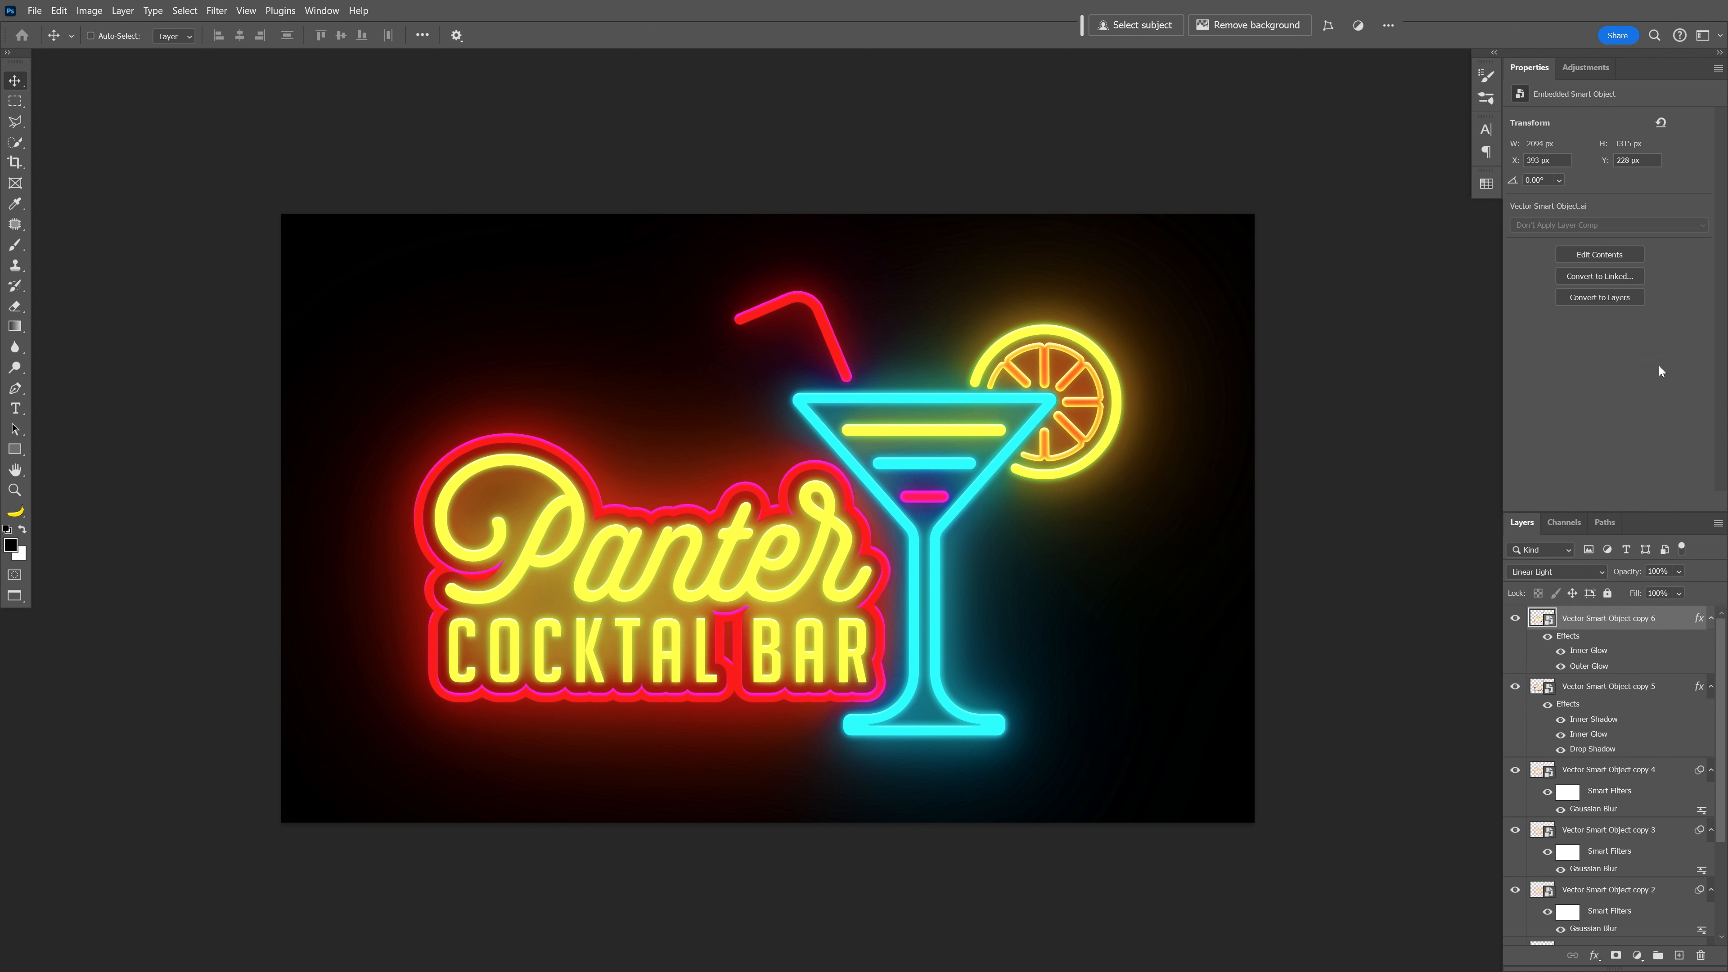
click(1578, 567)
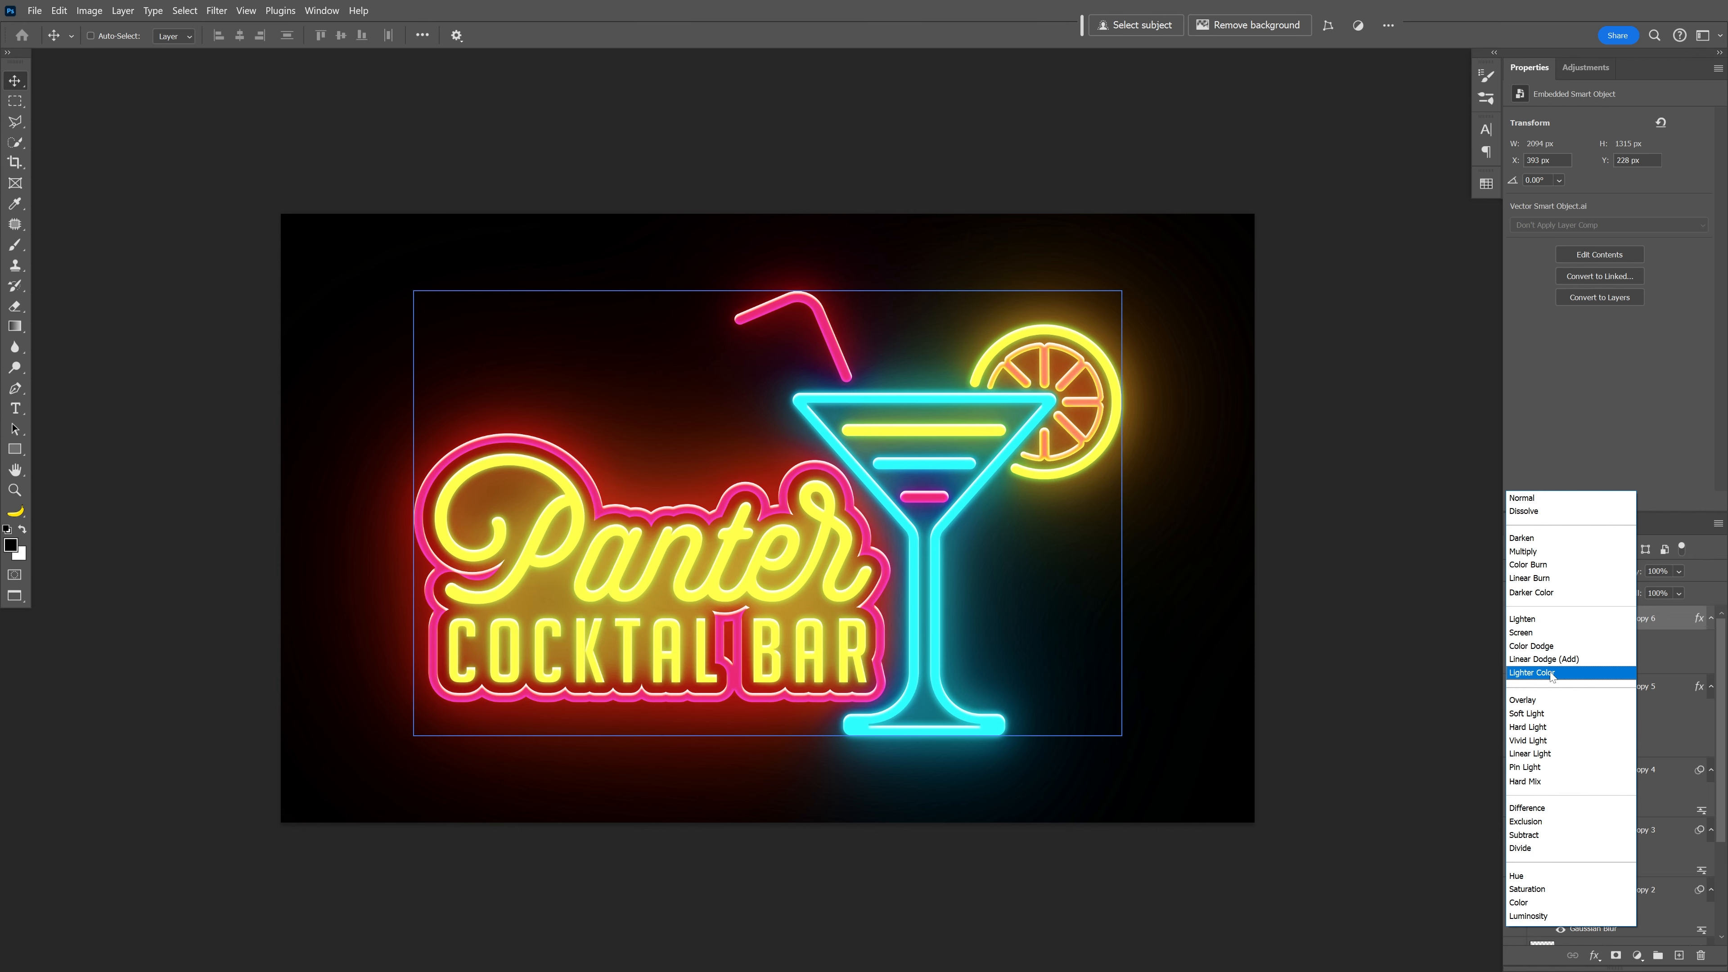
click(1548, 674)
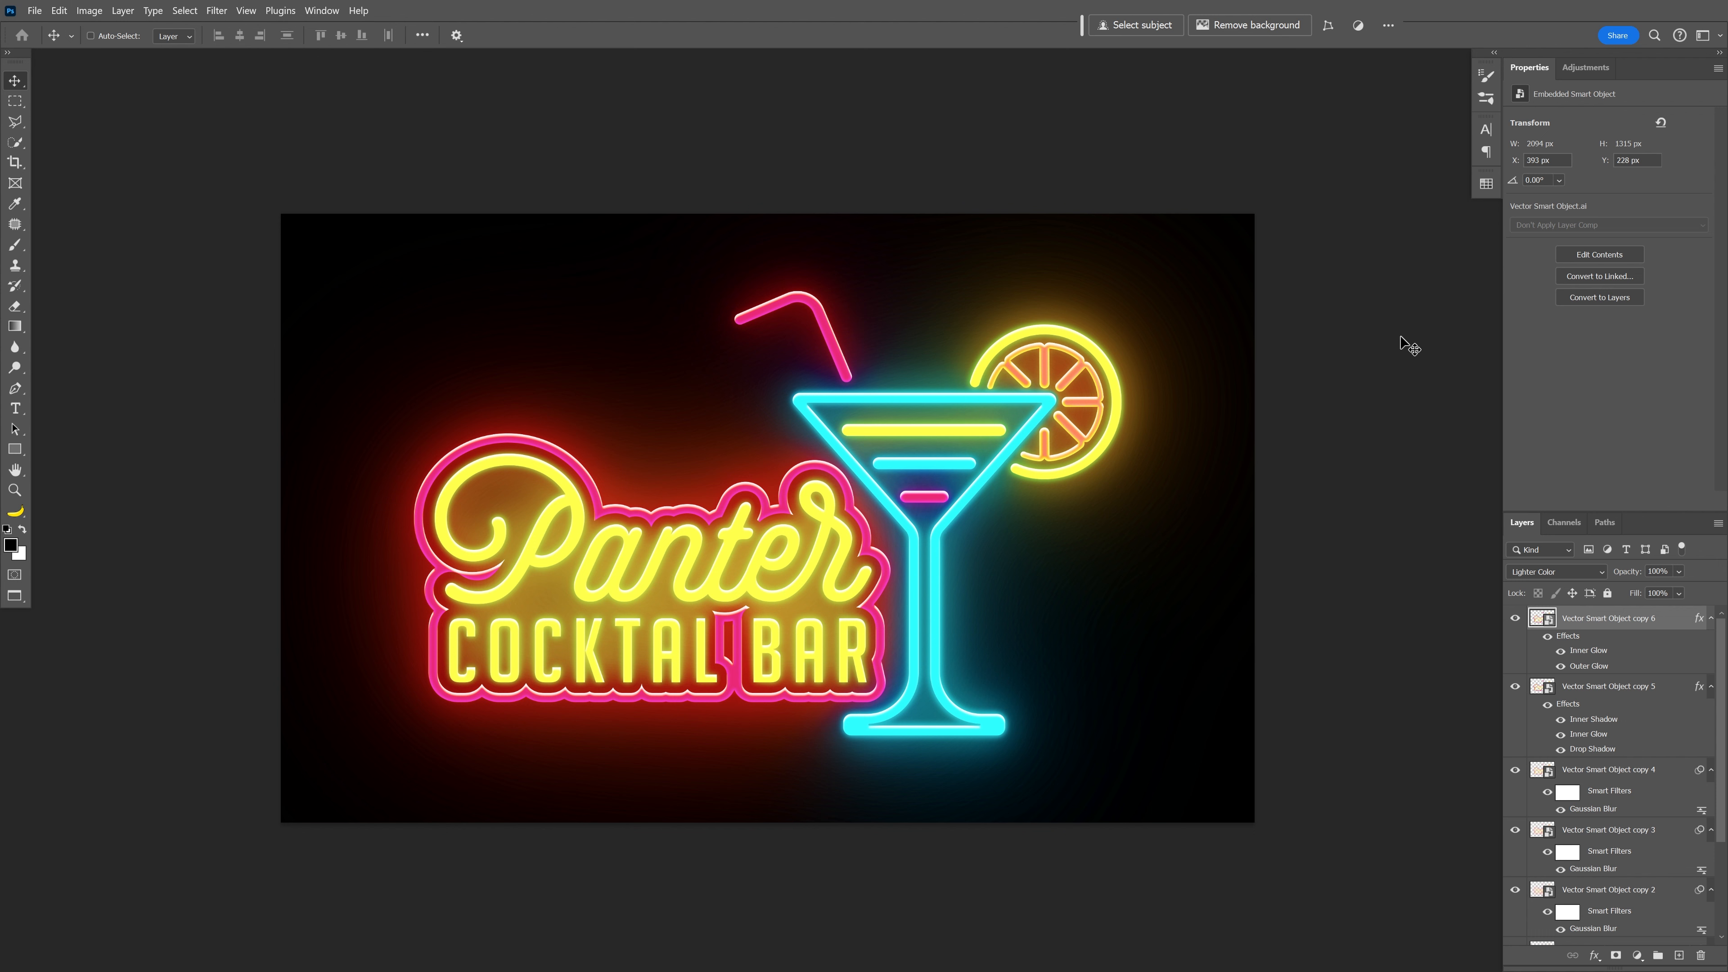
Step: Create a new layer named Noise above the artwork in Overlay mode, filled with the neutral 50% gray
alt+click(1679, 955)
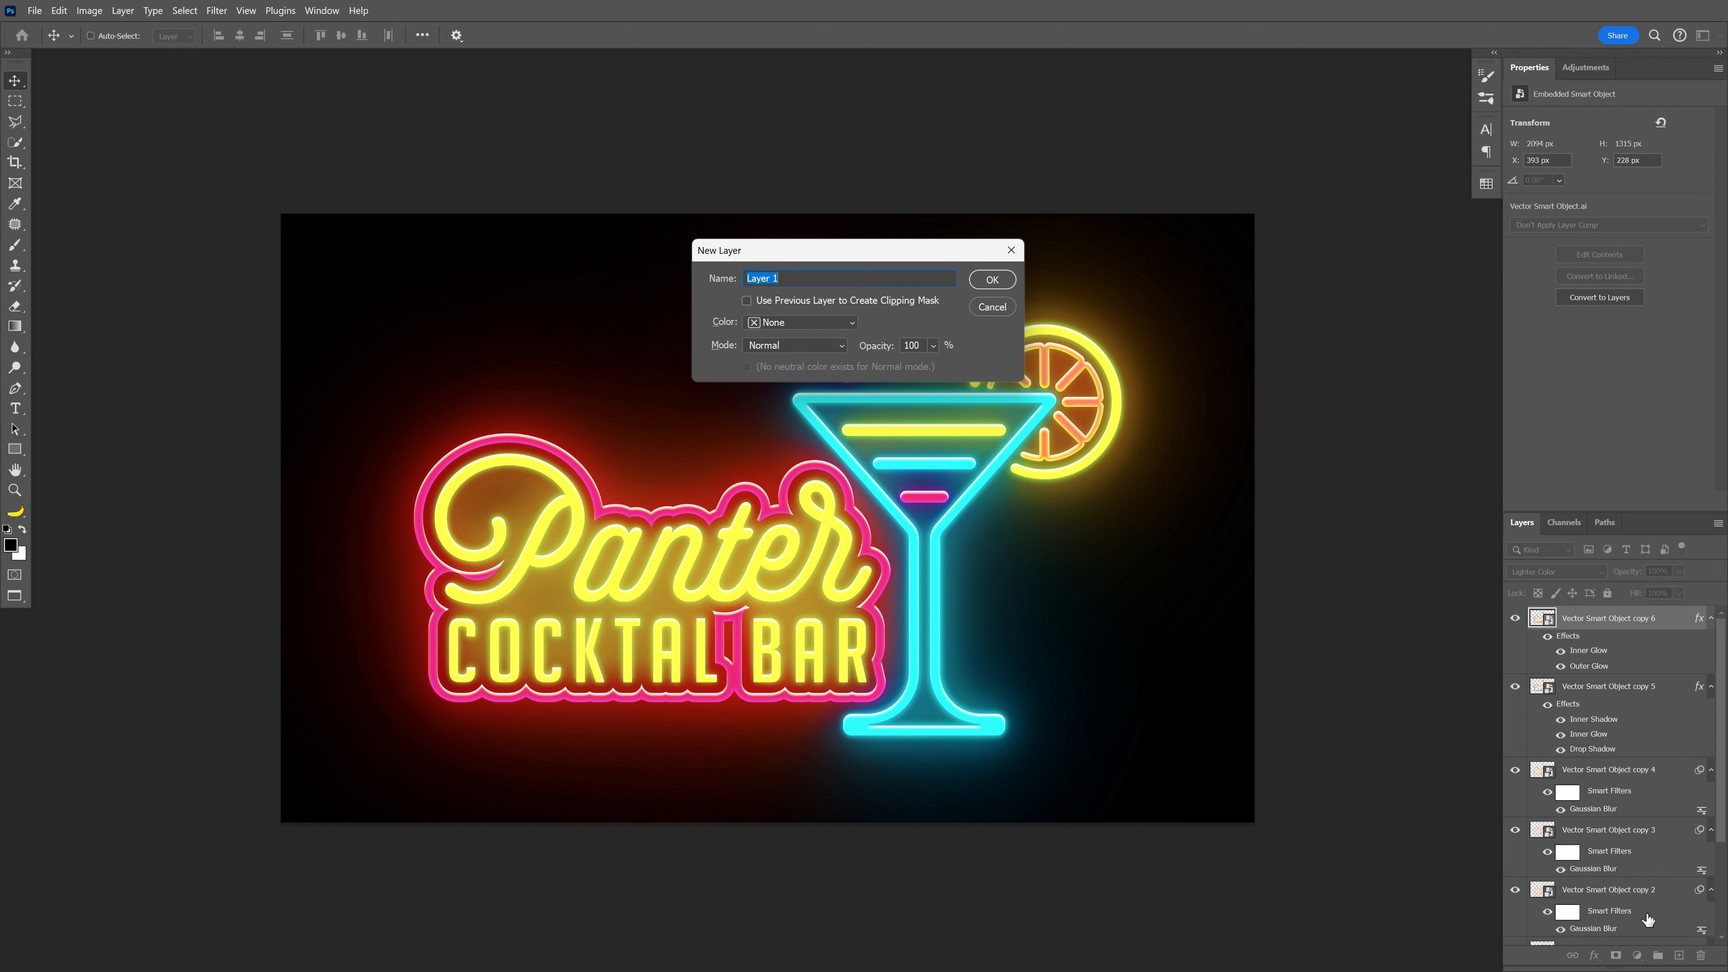
text(Noise)
click(786, 345)
click(761, 562)
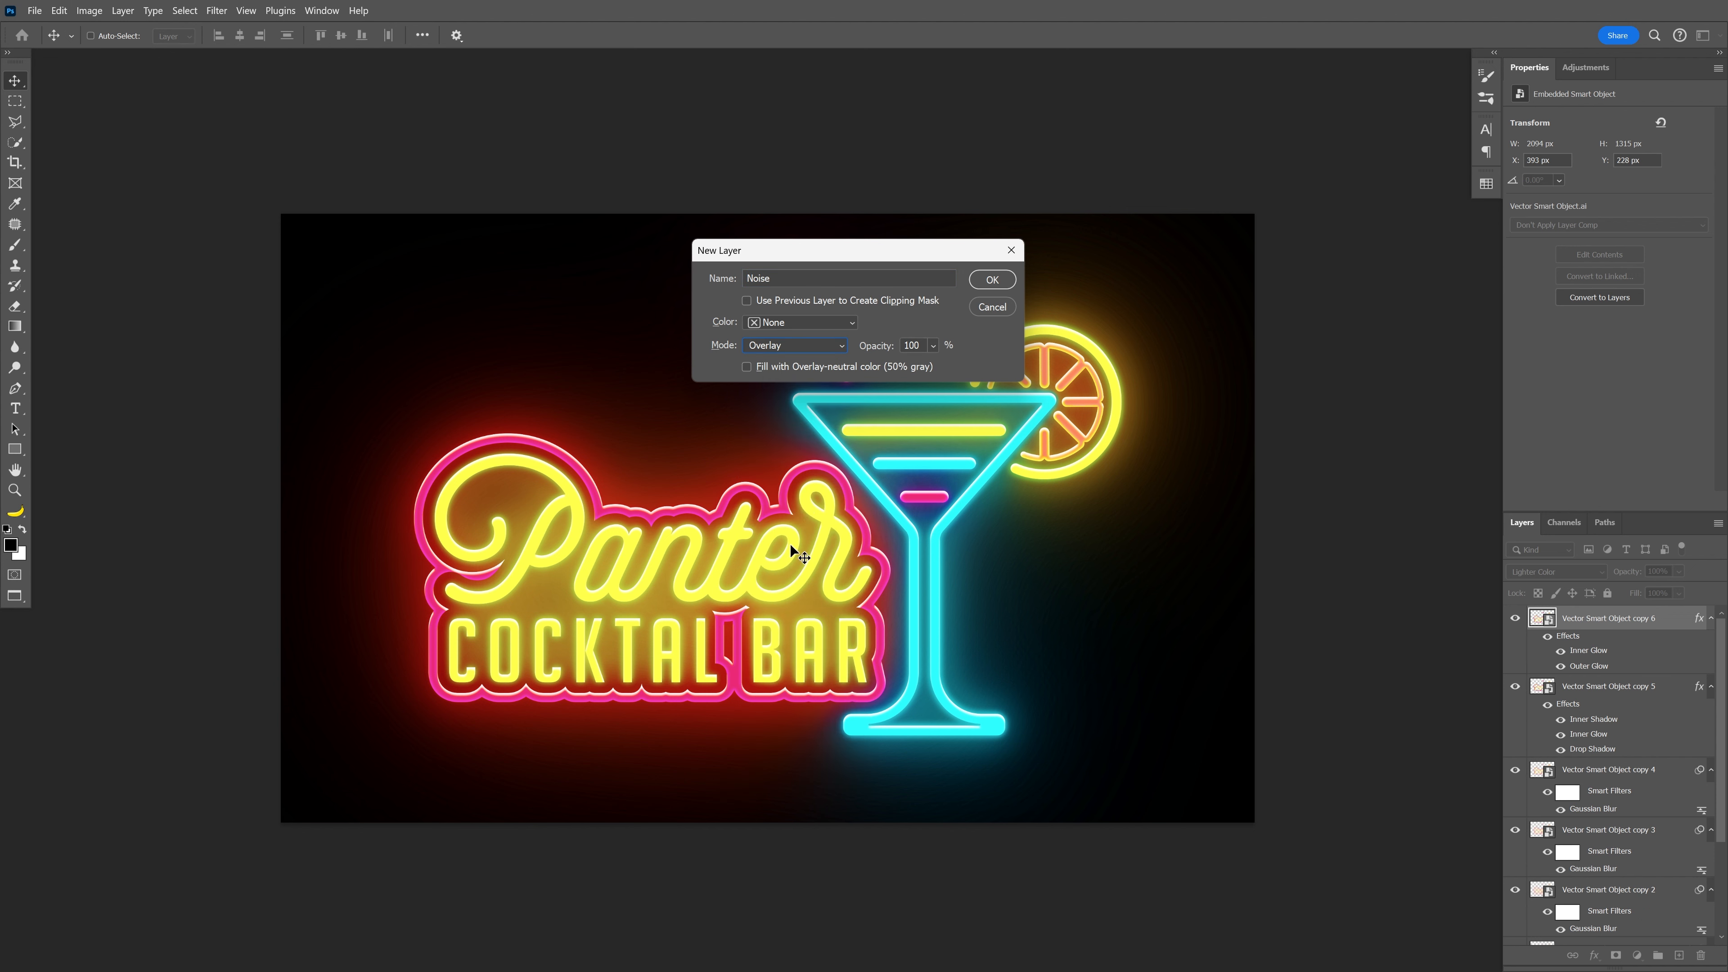
click(746, 367)
click(994, 281)
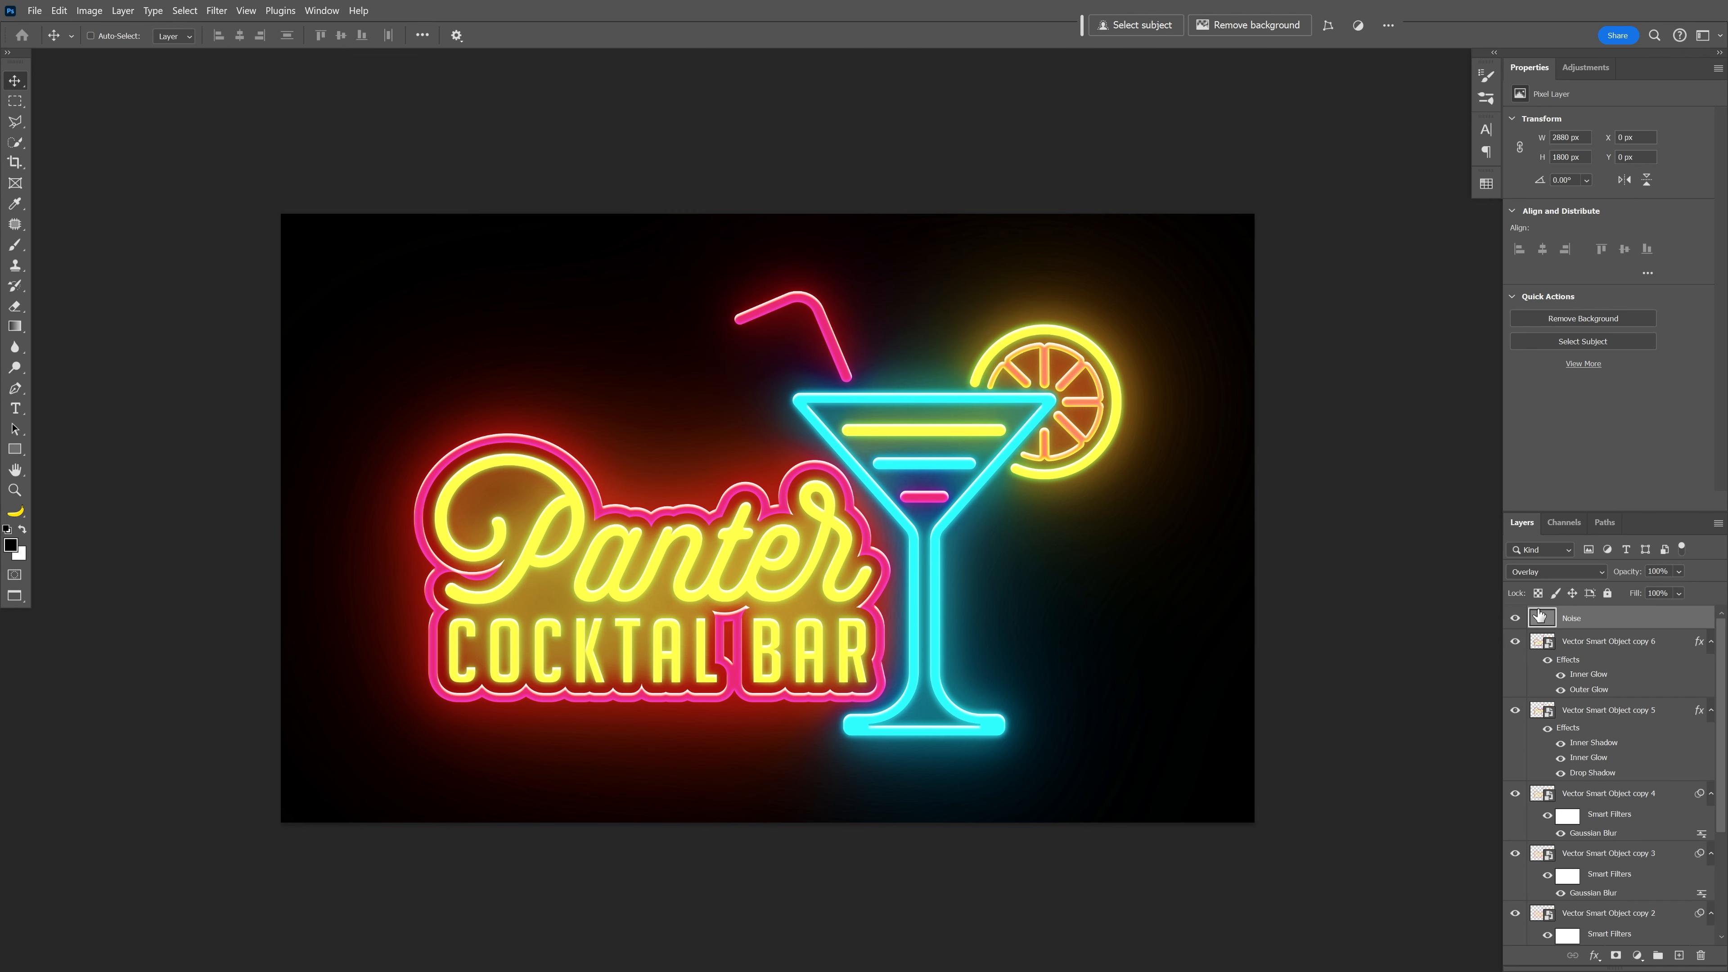
Step: Convert the Noise layer to a smart object and apply the Add Noise filter at 18% with Uniform distribution
right_click(1619, 620)
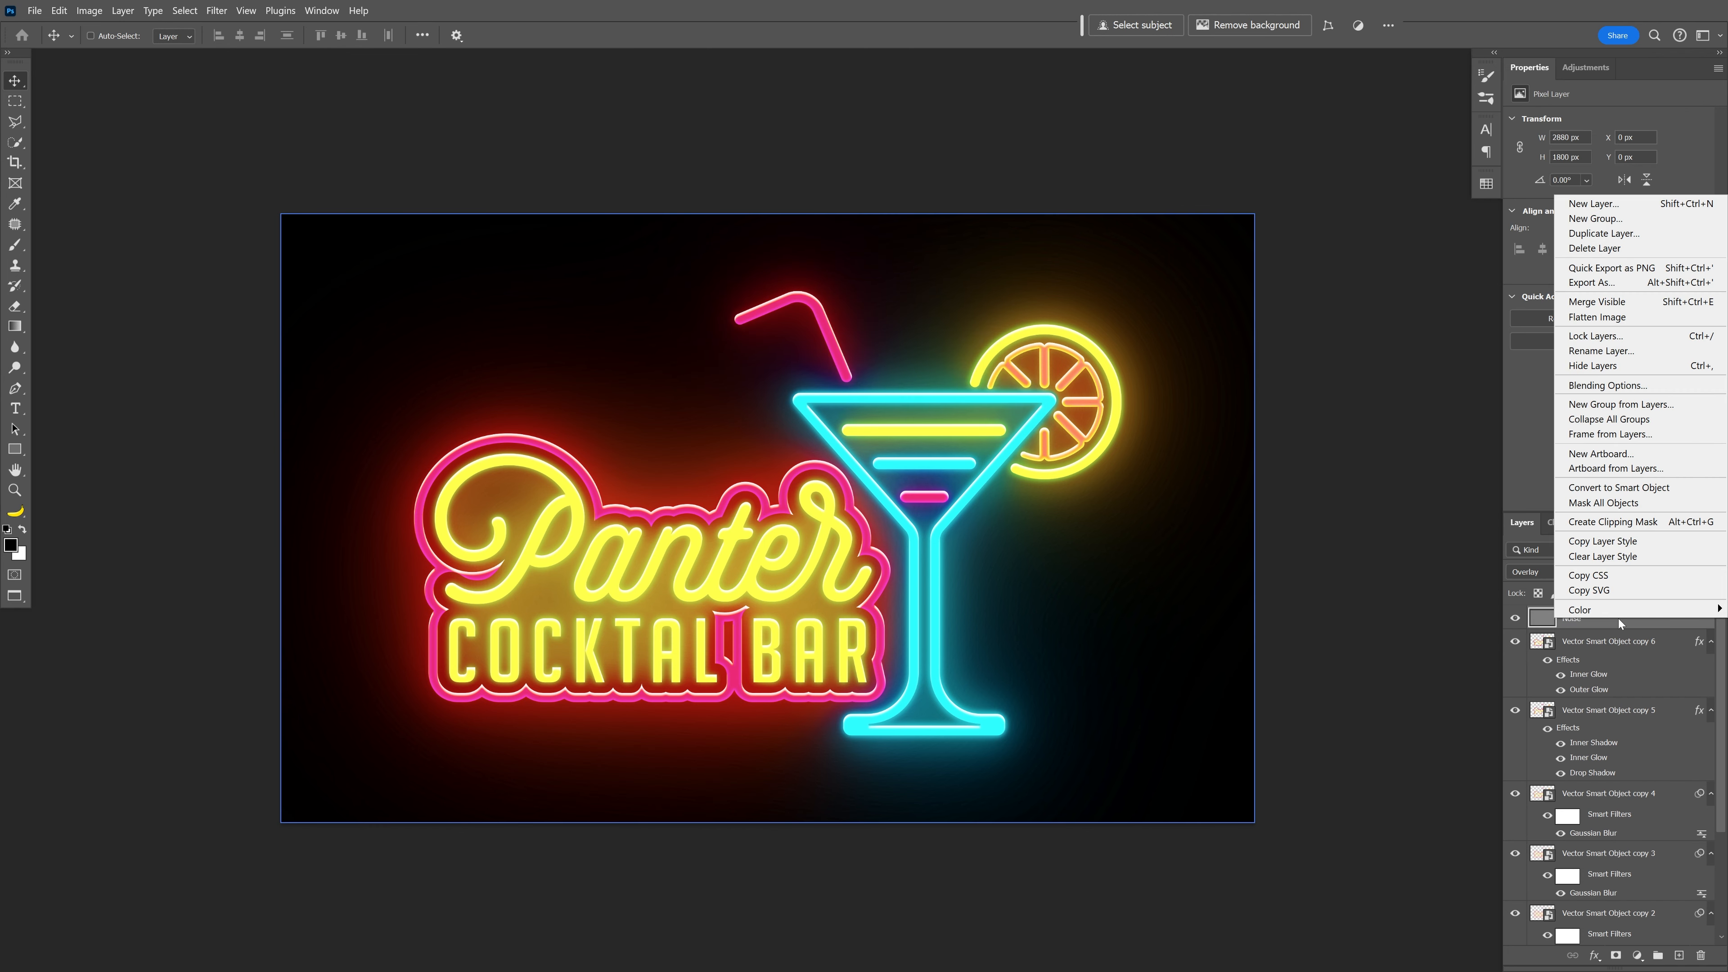
click(1641, 488)
click(220, 11)
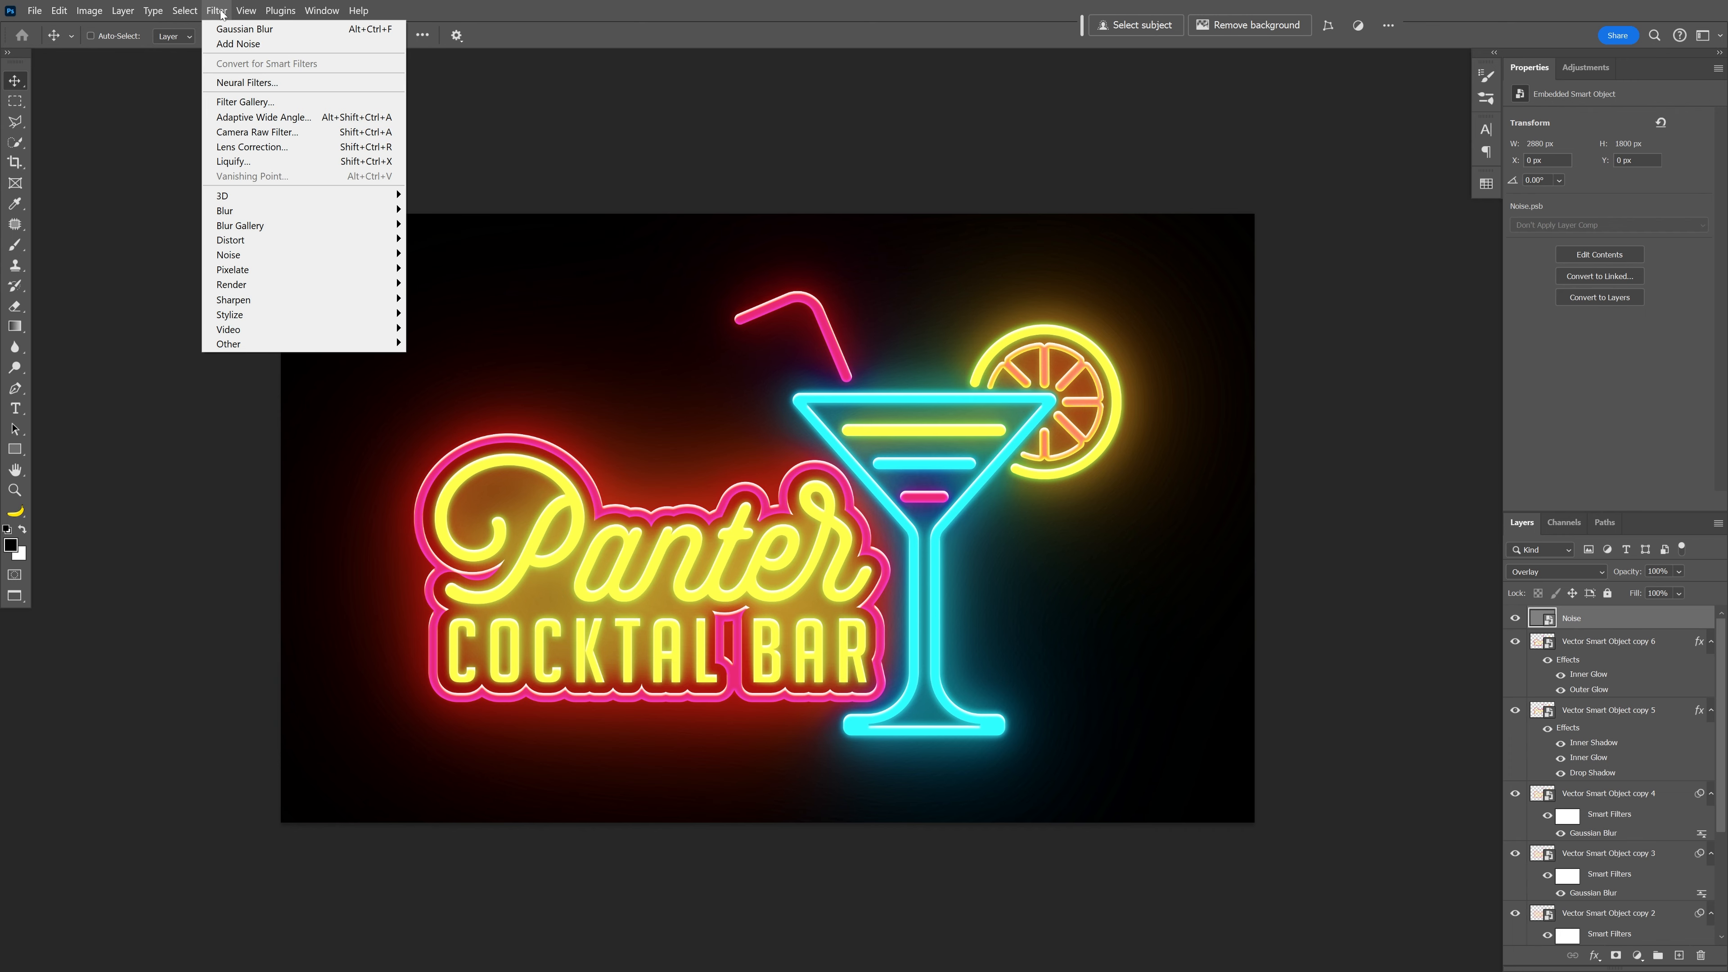
mouse_move(250, 254)
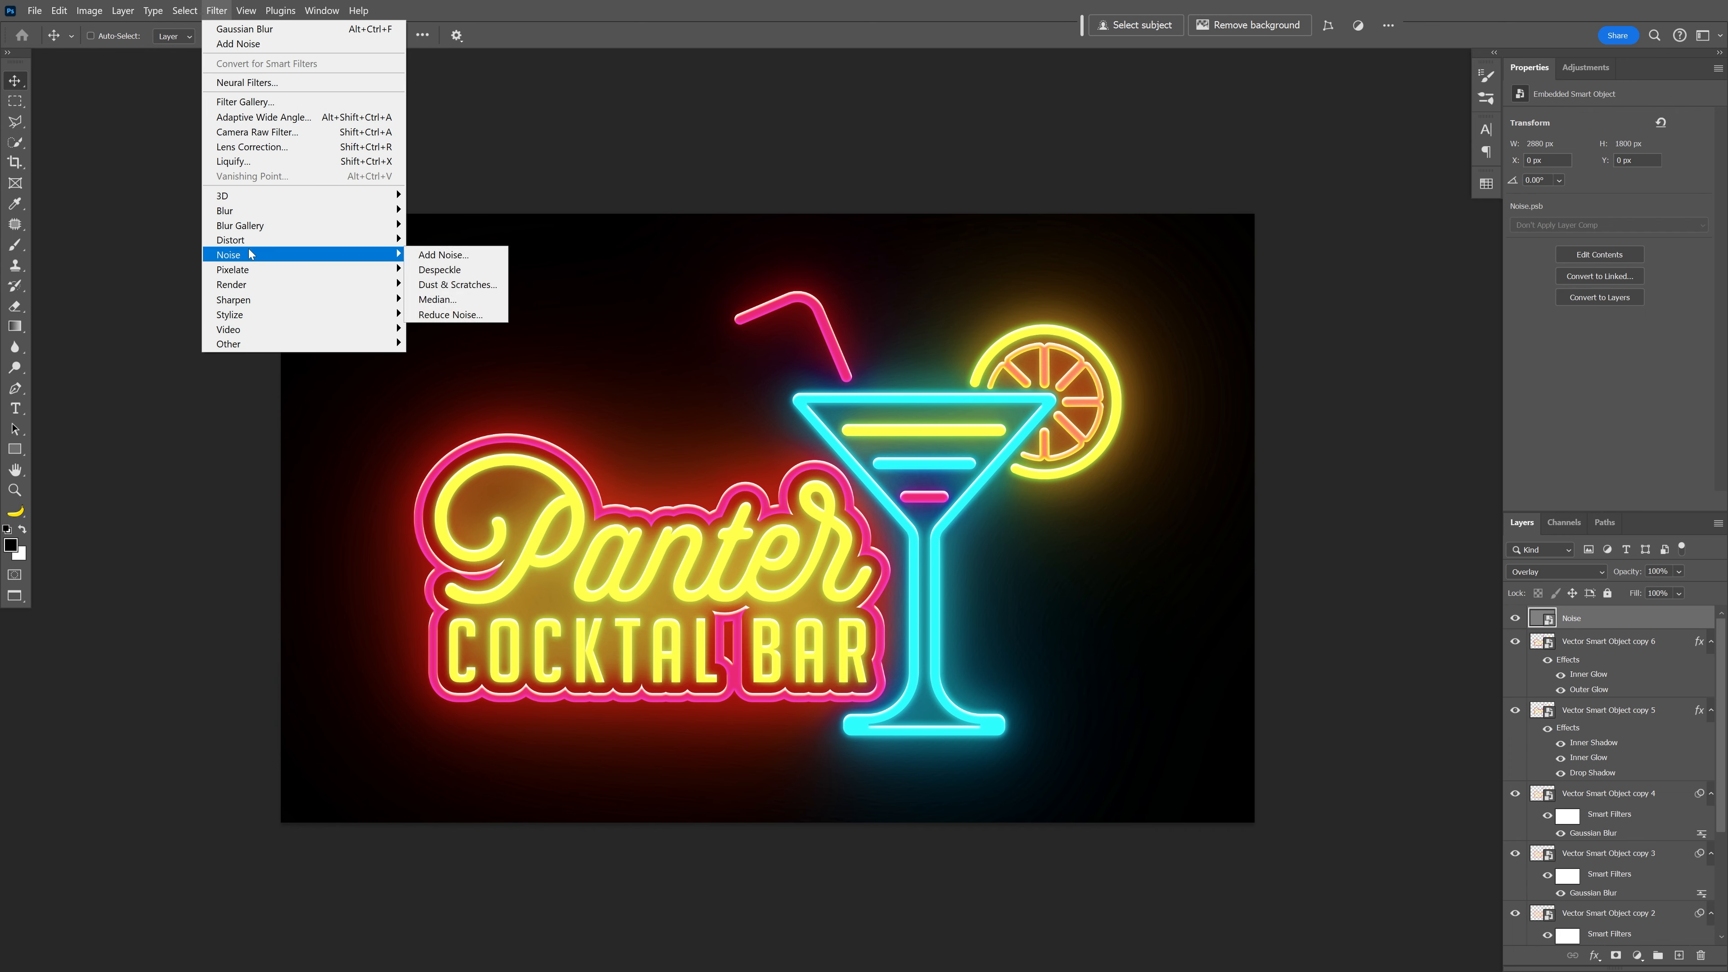
click(456, 255)
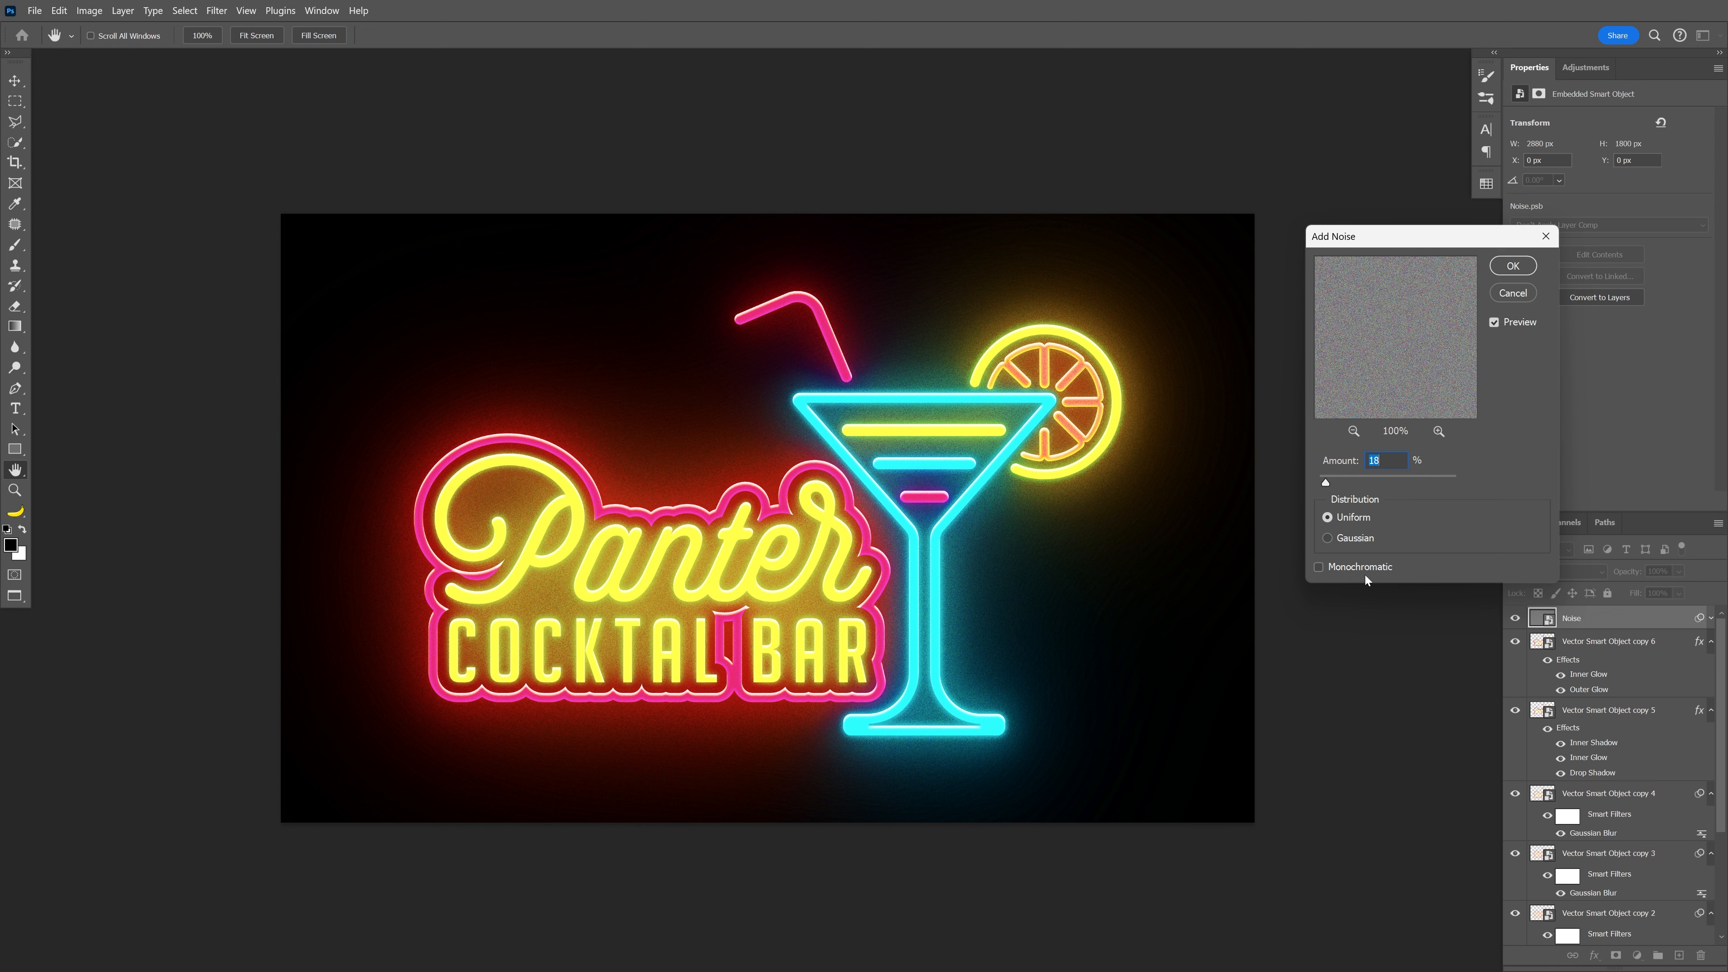
click(1360, 568)
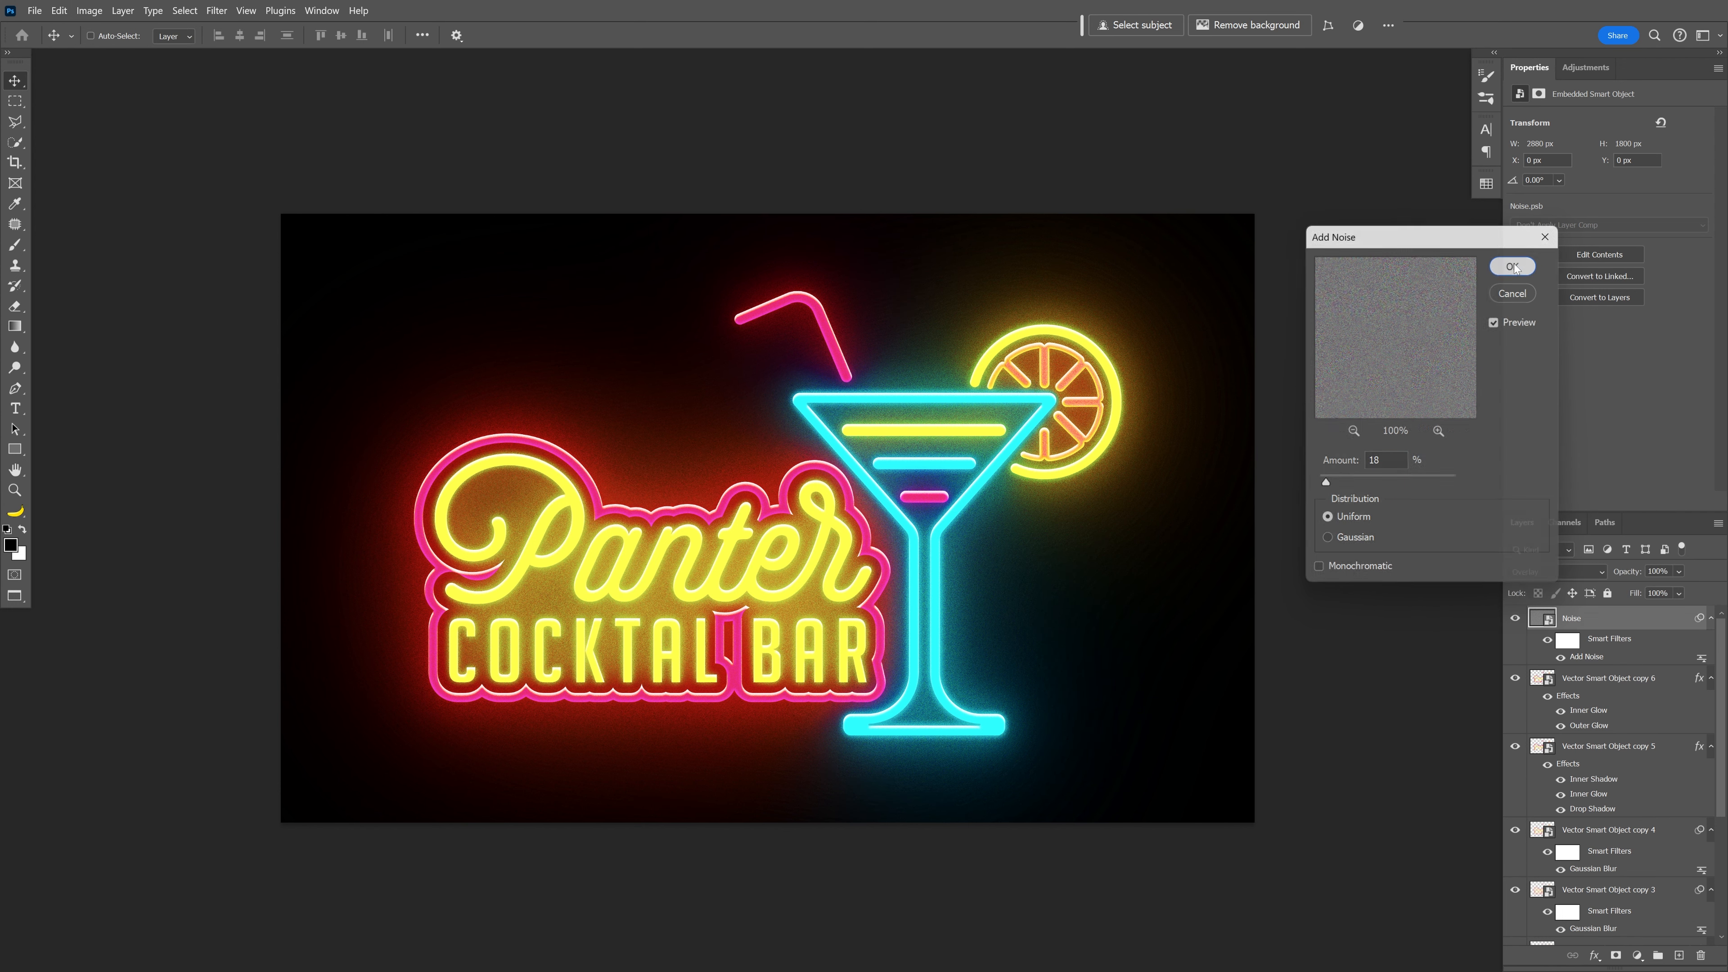
click(1513, 266)
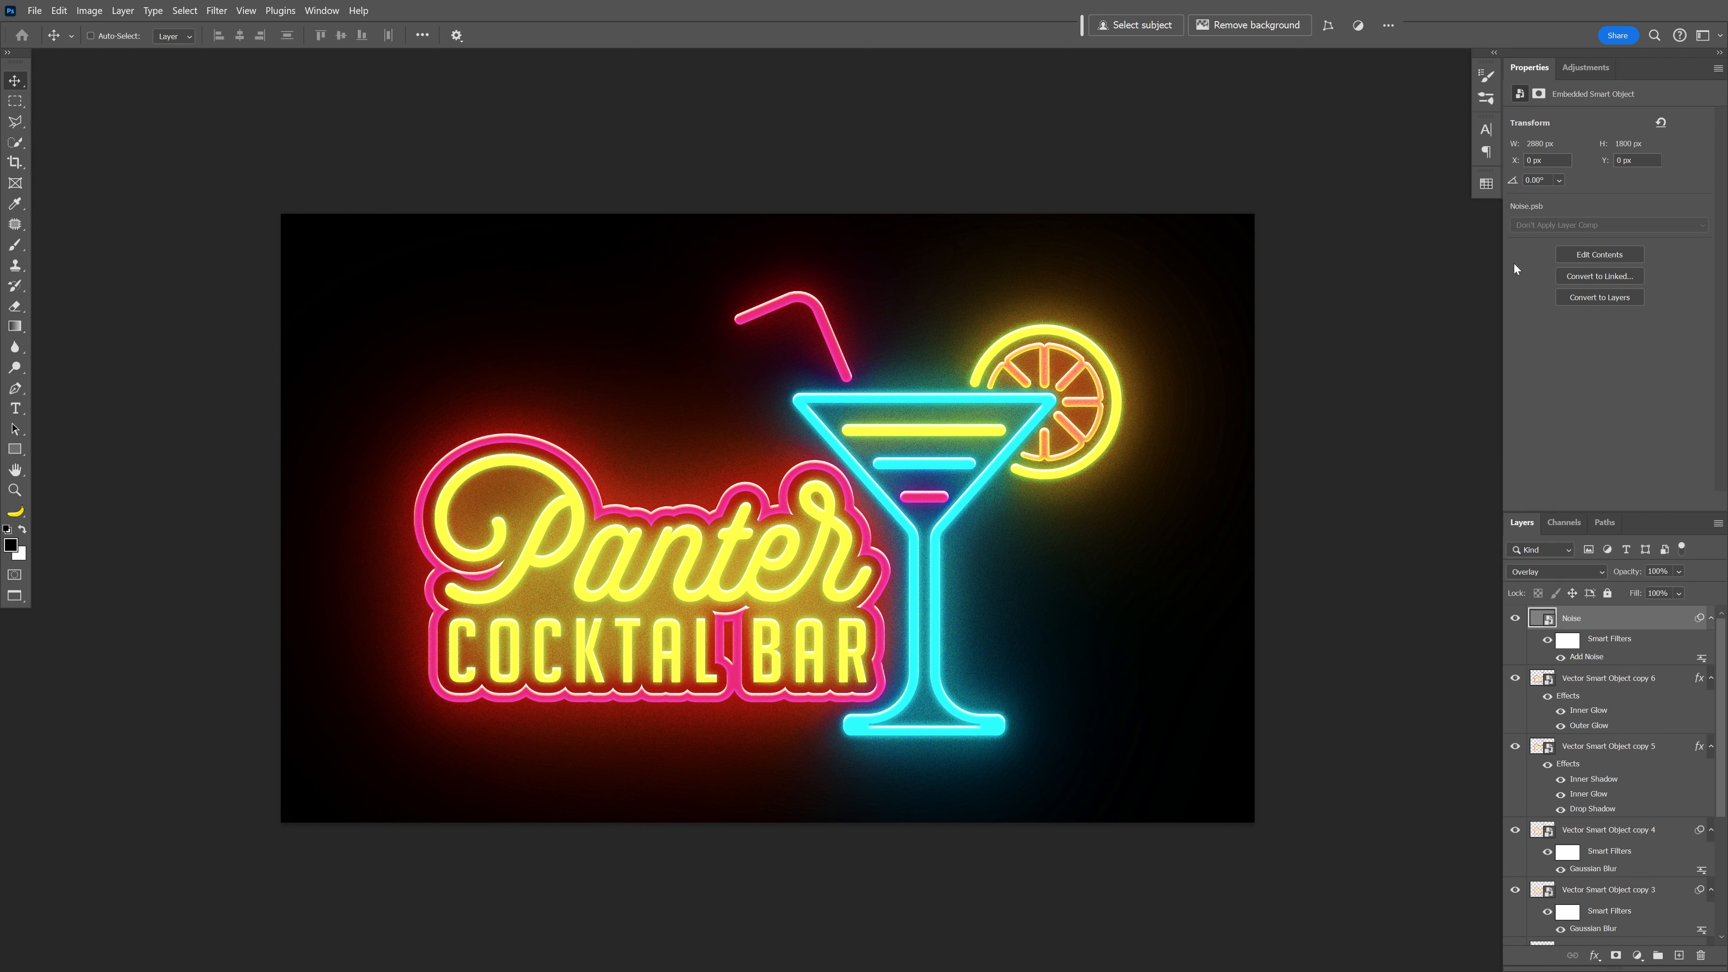